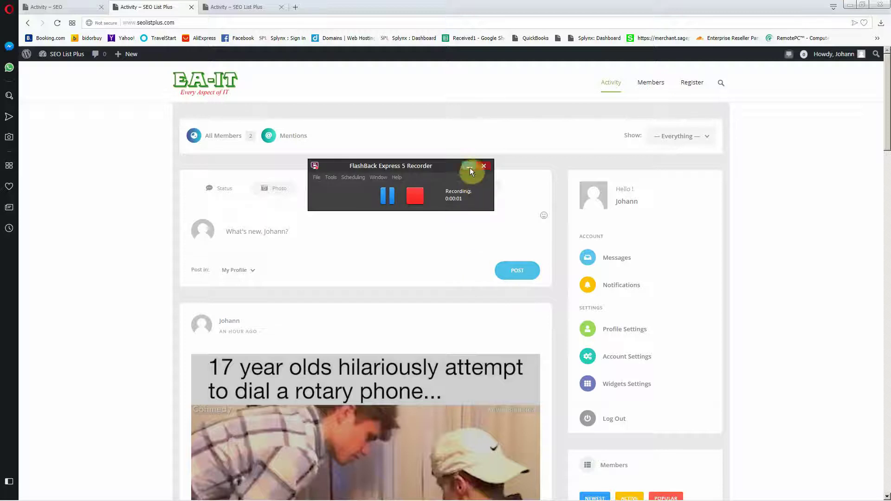
Step: Open the member's own profile page and show the posts on its wall
{"action": "left_click", "coordinate": [470, 168]}
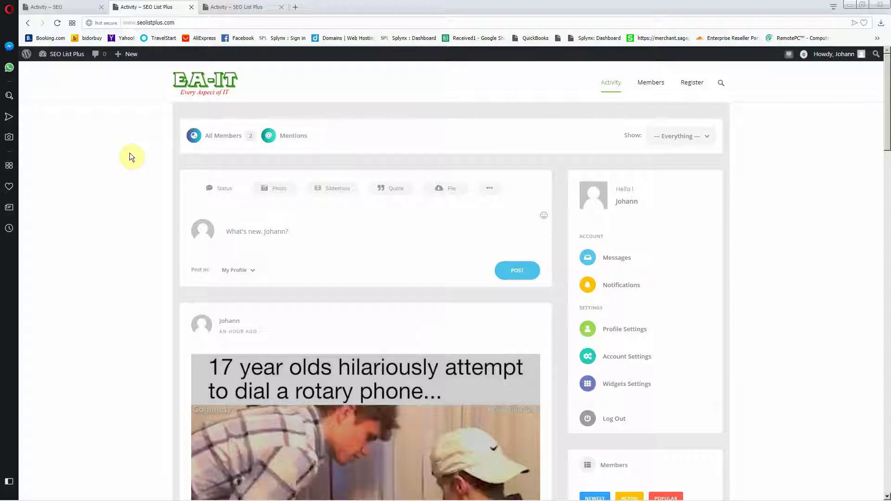
{"action": "left_click", "coordinate": [130, 152]}
{"action": "scroll", "coordinate": [140, 146], "scroll_direction": "down", "scroll_amount": 5}
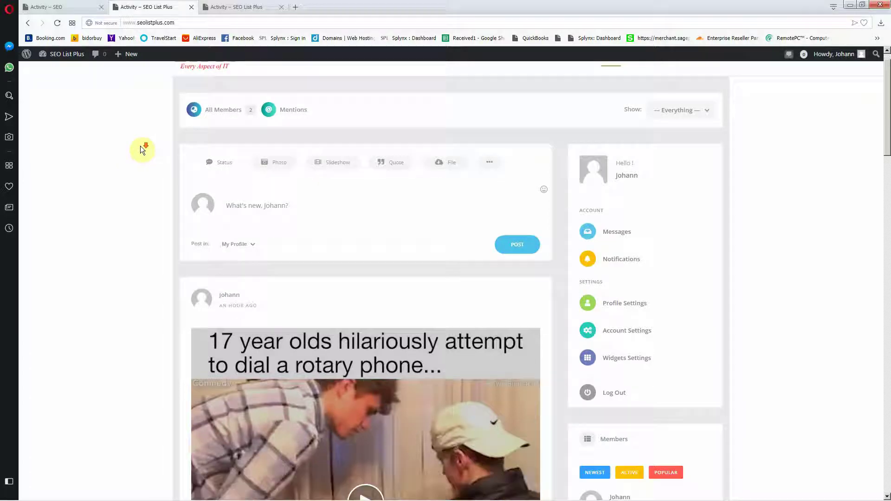
{"action": "scroll", "coordinate": [140, 145], "scroll_direction": "up", "scroll_amount": 5}
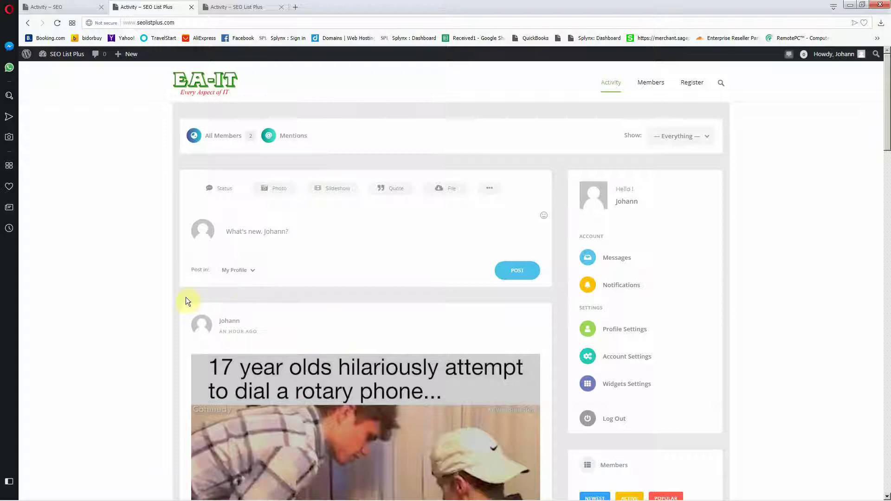
{"action": "scroll", "coordinate": [91, 297], "scroll_direction": "down", "scroll_amount": 8}
{"action": "scroll", "coordinate": [91, 297], "scroll_direction": "up", "scroll_amount": 8}
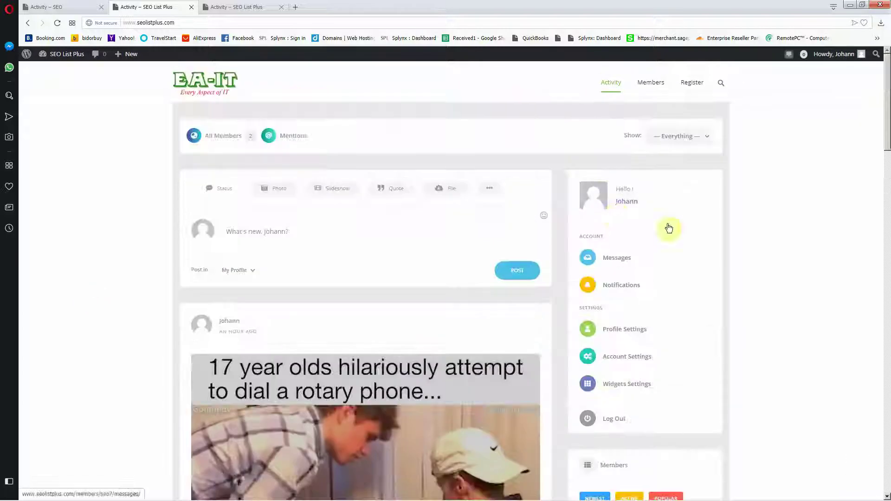
{"action": "left_click", "coordinate": [598, 194]}
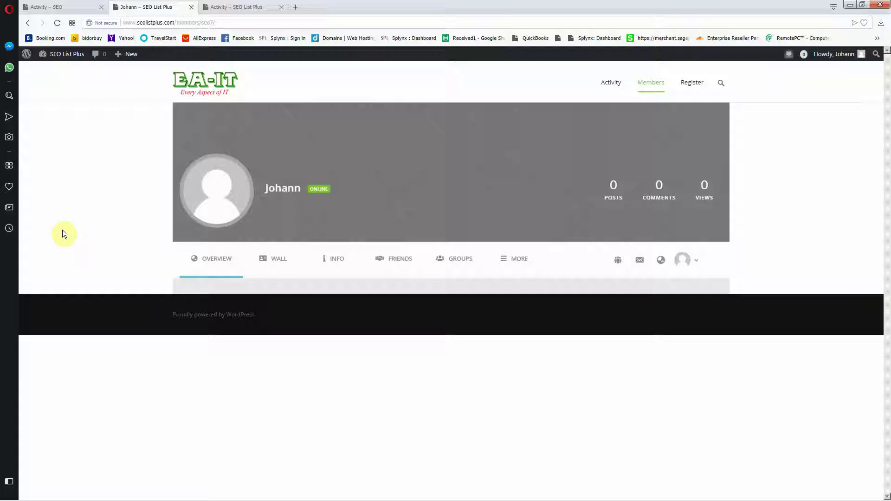
{"action": "left_click", "coordinate": [233, 188]}
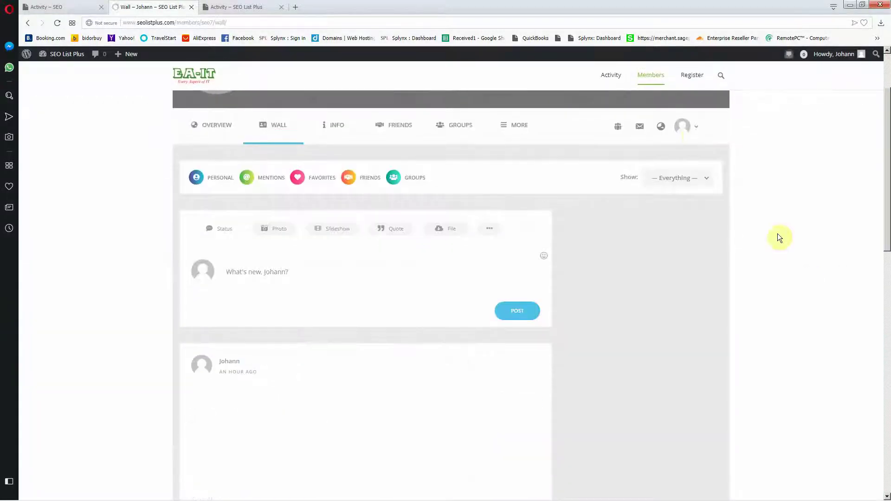
Step: In Profile Settings > Profile Info, choose South Africa as Country and save the changes
{"action": "left_click", "coordinate": [697, 130]}
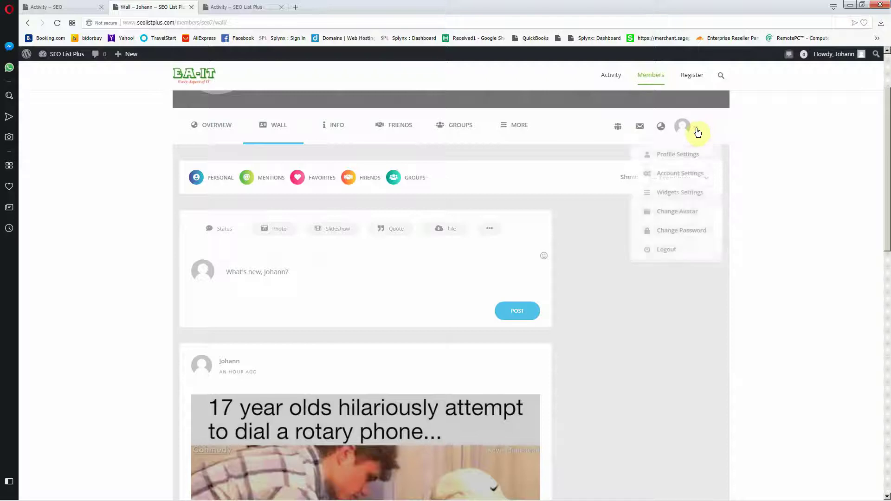
{"action": "left_click", "coordinate": [673, 160]}
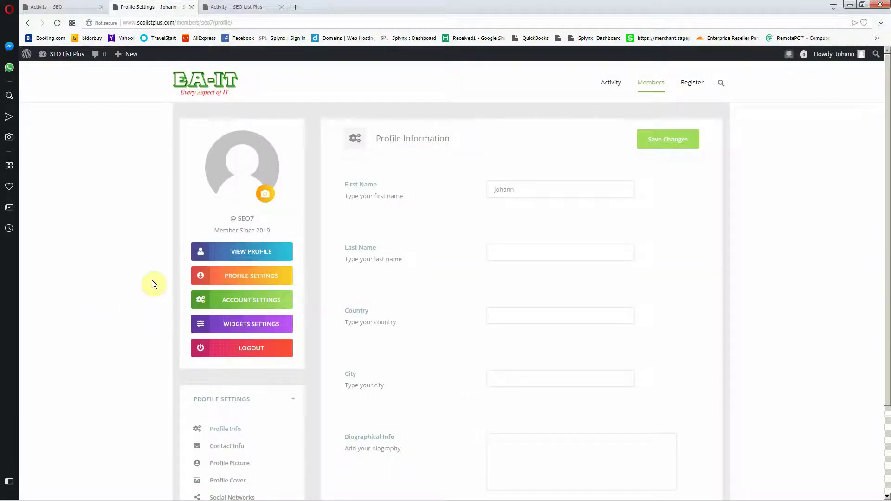
{"action": "scroll", "coordinate": [155, 297], "scroll_direction": "down", "scroll_amount": 3}
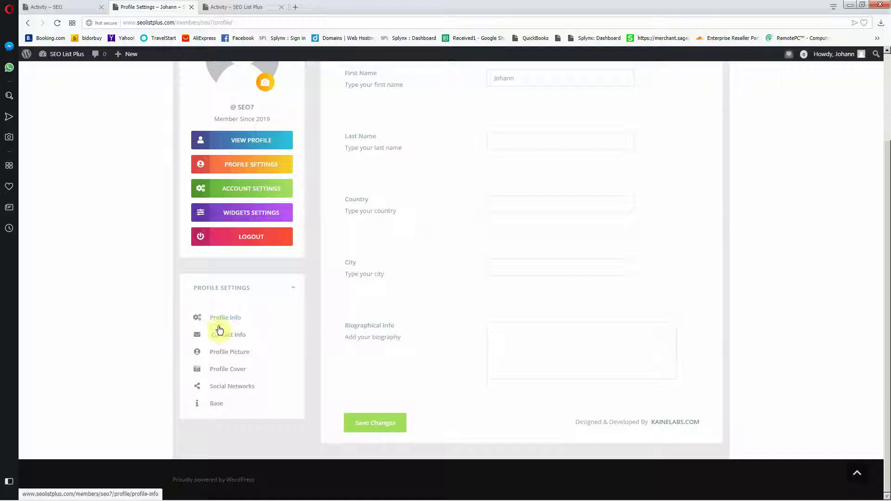
{"action": "left_click", "coordinate": [221, 320]}
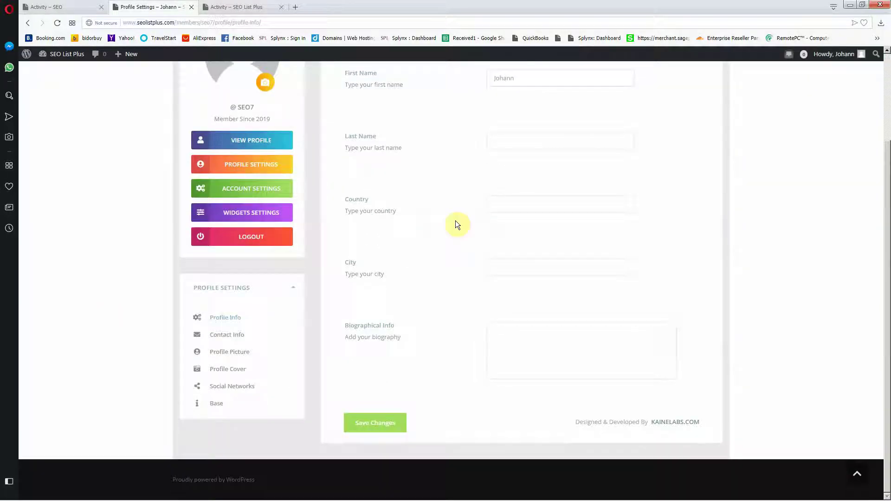
{"action": "left_click", "coordinate": [505, 206]}
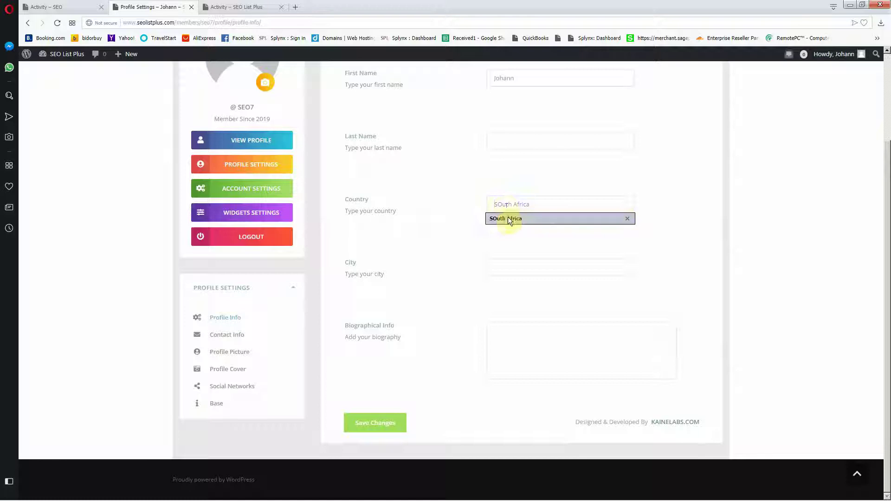
{"action": "left_click", "coordinate": [507, 219]}
{"action": "left_click", "coordinate": [501, 205]}
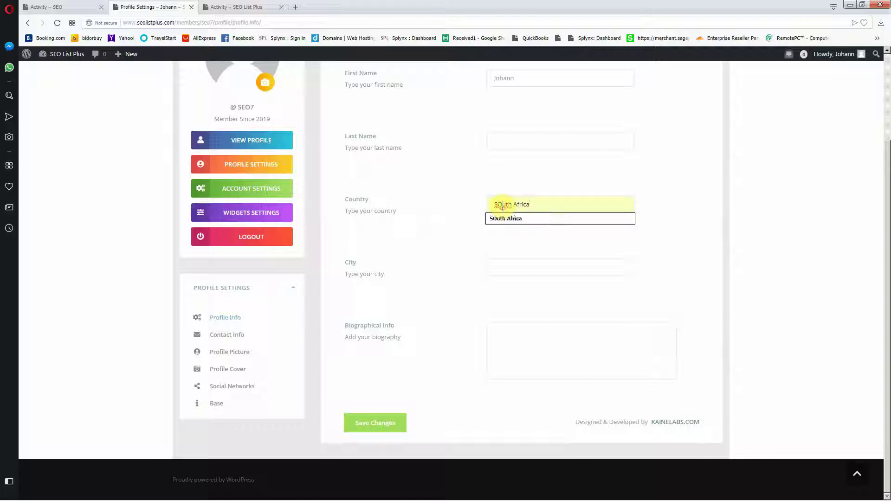
{"action": "left_click", "coordinate": [502, 206]}
{"action": "left_click", "coordinate": [493, 266]}
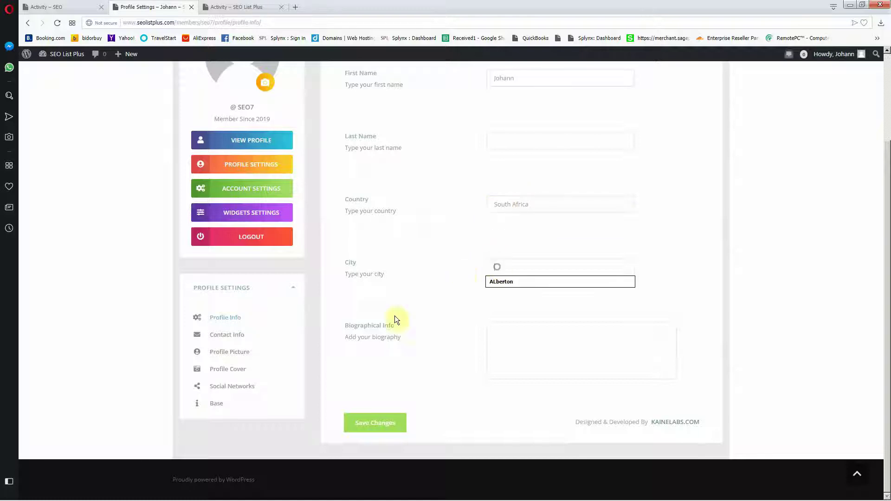
{"action": "left_click", "coordinate": [370, 420]}
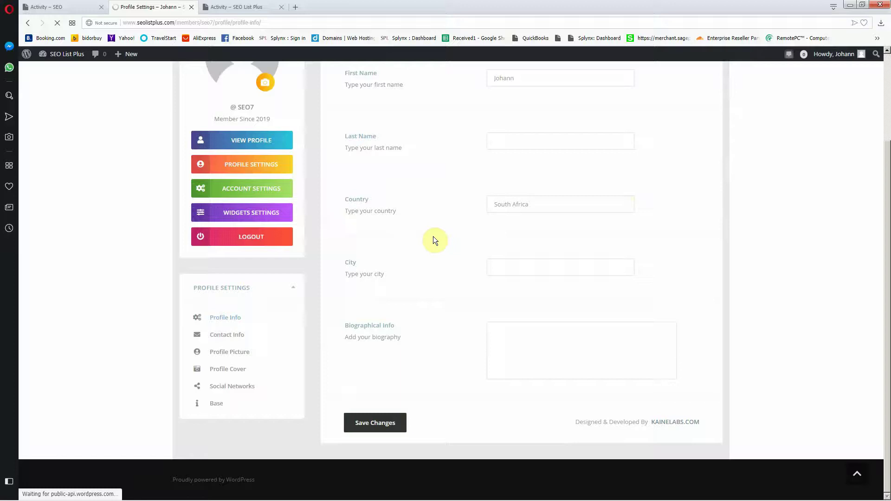
{"action": "scroll", "coordinate": [299, 262], "scroll_direction": "down", "scroll_amount": 3}
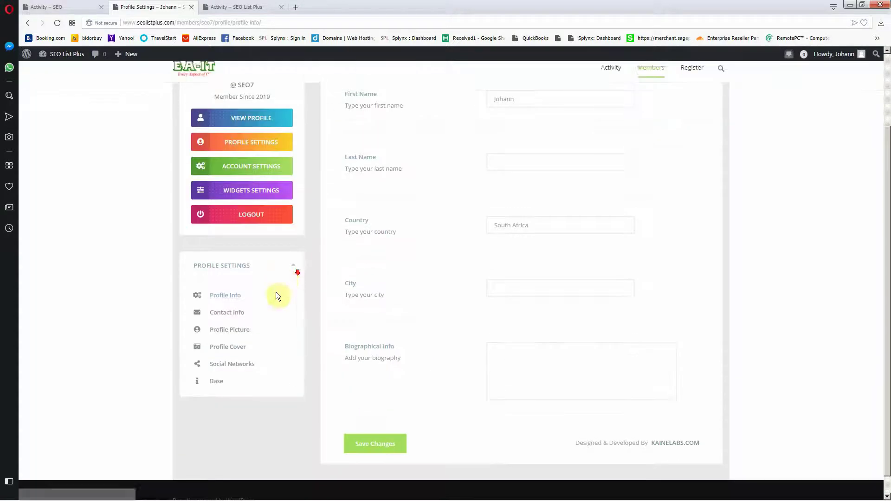
{"action": "left_click", "coordinate": [223, 312]}
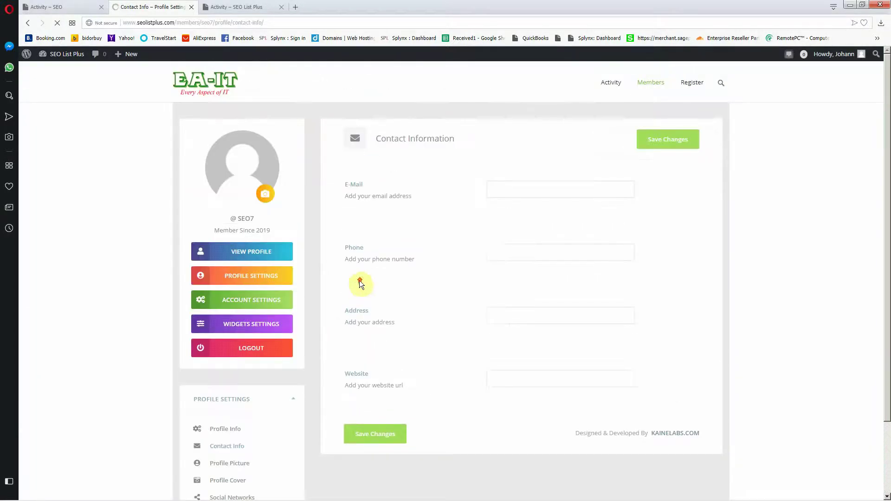
{"action": "left_click", "coordinate": [511, 187]}
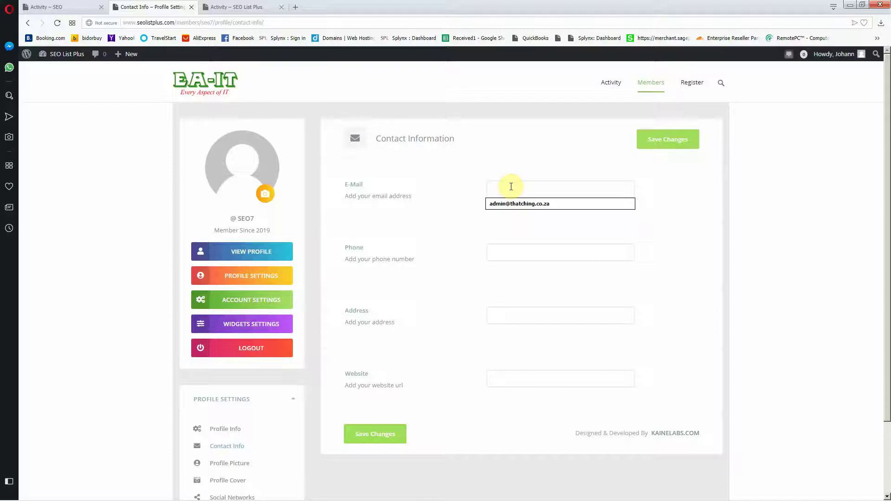
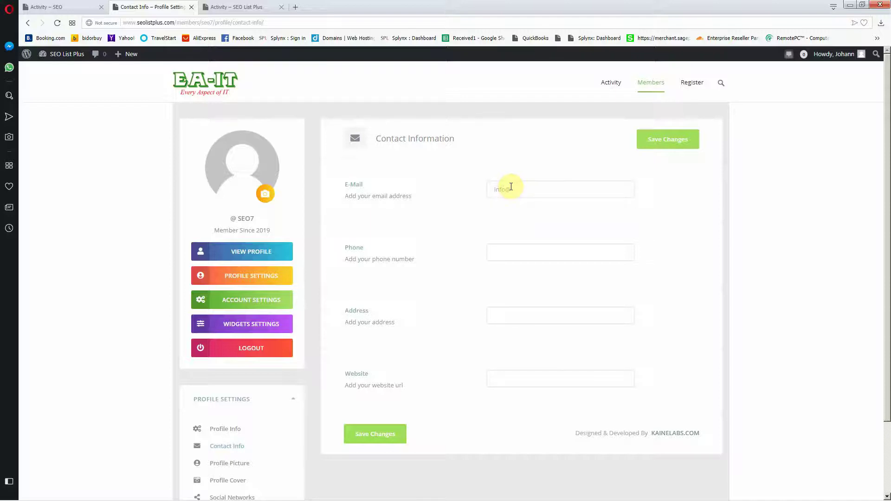
{"action": "left_click", "coordinate": [524, 384]}
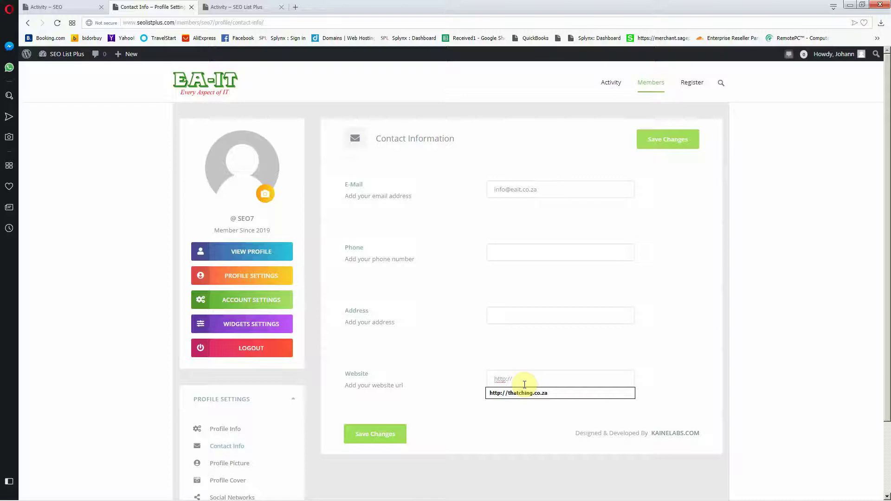
{"action": "type", "text": "eait.co.za"}
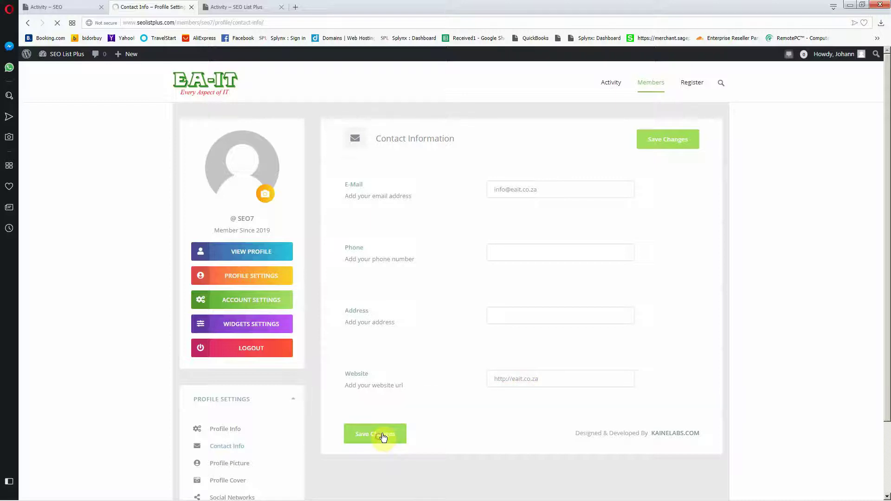
{"action": "left_click", "coordinate": [383, 433]}
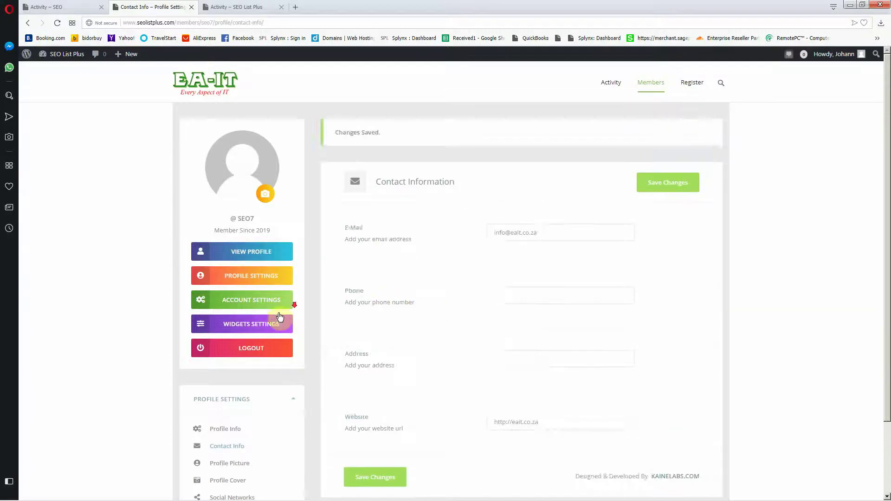
{"action": "scroll", "coordinate": [232, 330], "scroll_direction": "down", "scroll_amount": 2}
{"action": "left_click", "coordinate": [232, 377]}
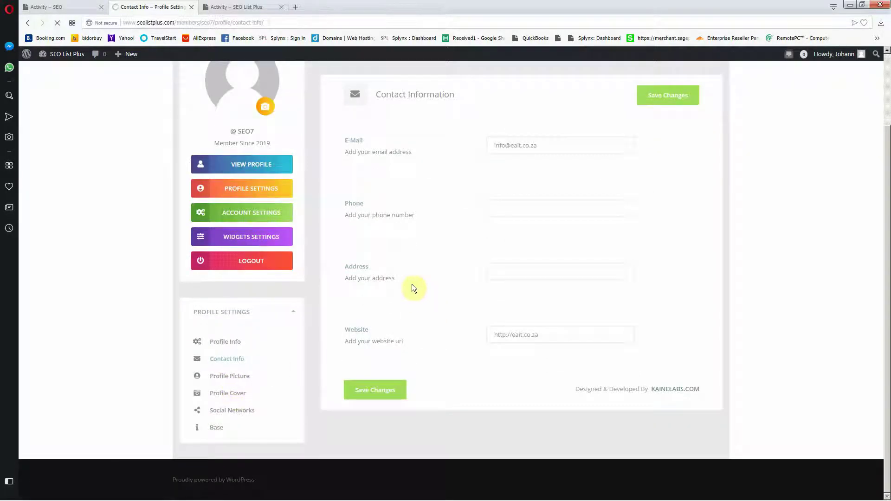
Step: Upload marketing.png as the profile picture, cropped to the full image
{"action": "left_click", "coordinate": [538, 296]}
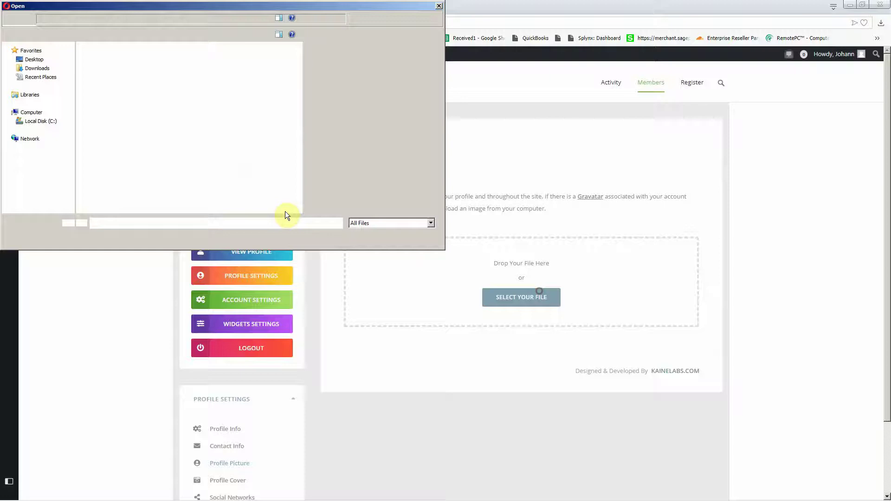
{"action": "left_click", "coordinate": [361, 163]}
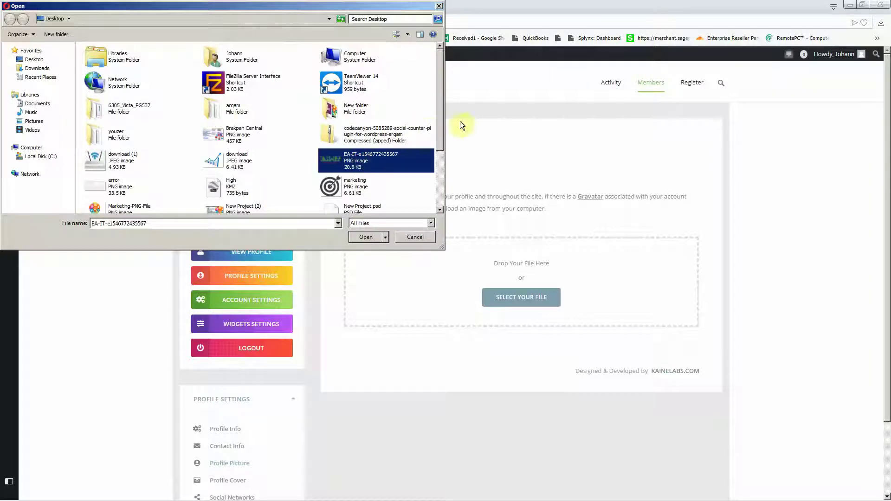
{"action": "left_click_drag", "start_coordinate": [439, 126], "coordinate": [440, 174]}
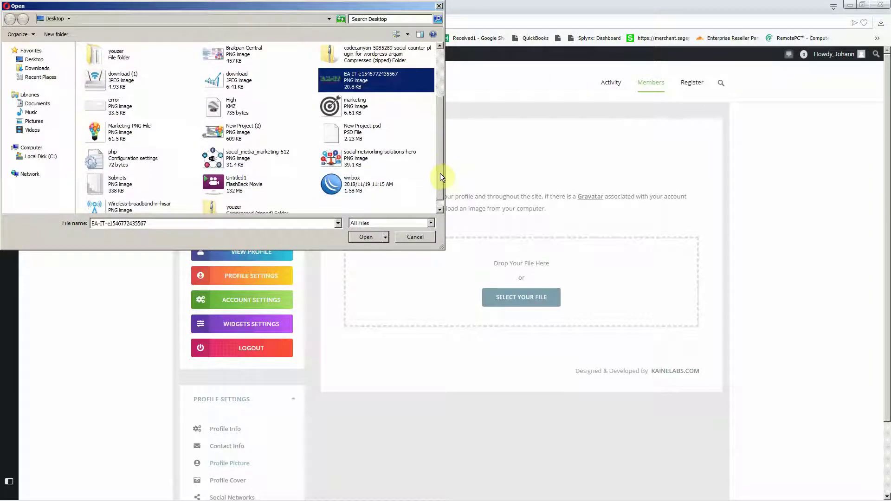
{"action": "left_click", "coordinate": [352, 111]}
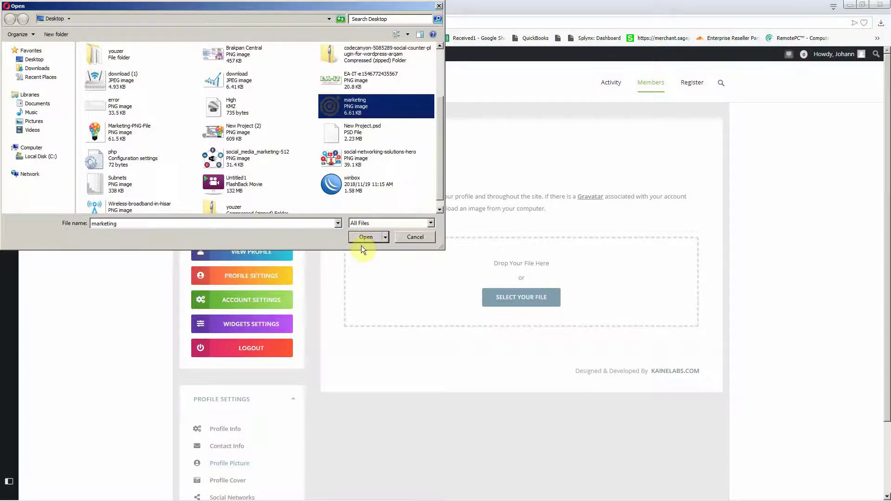
{"action": "left_click", "coordinate": [358, 241]}
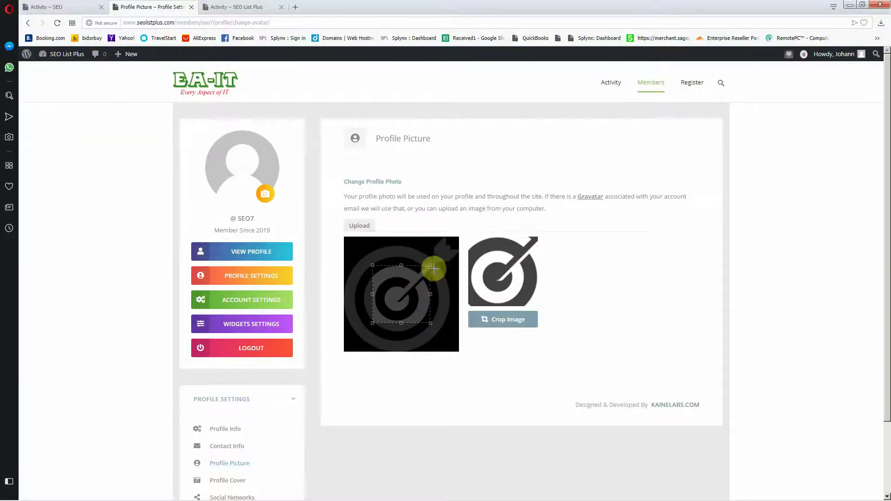
{"action": "left_click_drag", "start_coordinate": [434, 269], "coordinate": [457, 235]}
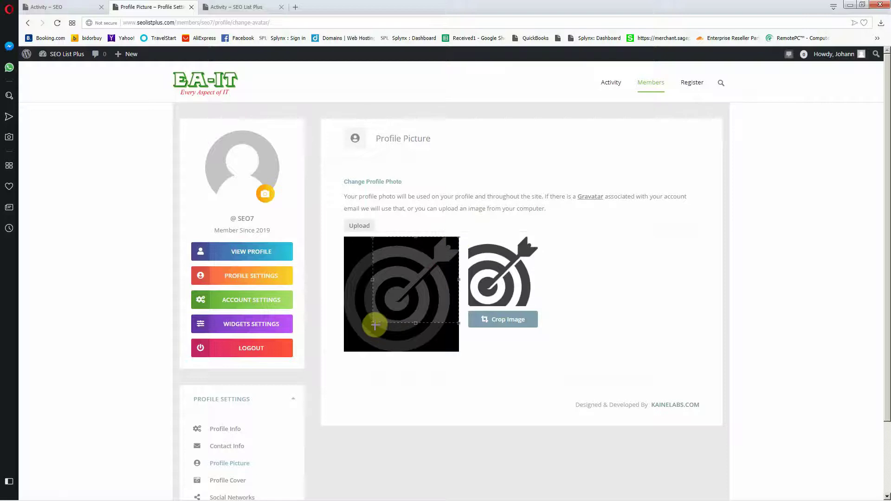
{"action": "left_click_drag", "start_coordinate": [372, 321], "coordinate": [318, 358]}
{"action": "left_click", "coordinate": [519, 319]}
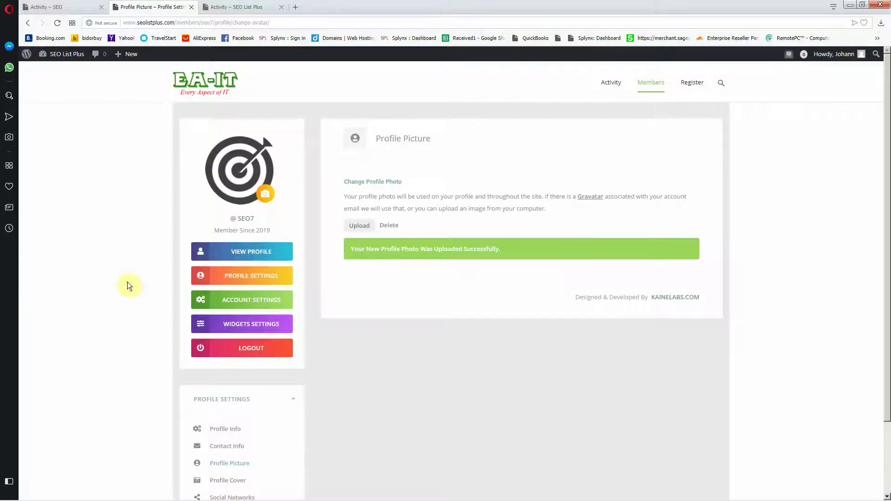
Step: Upload EA-IT777 from New folder as the profile cover, then view the member's profile
{"action": "scroll", "coordinate": [93, 371], "scroll_direction": "down", "scroll_amount": 2}
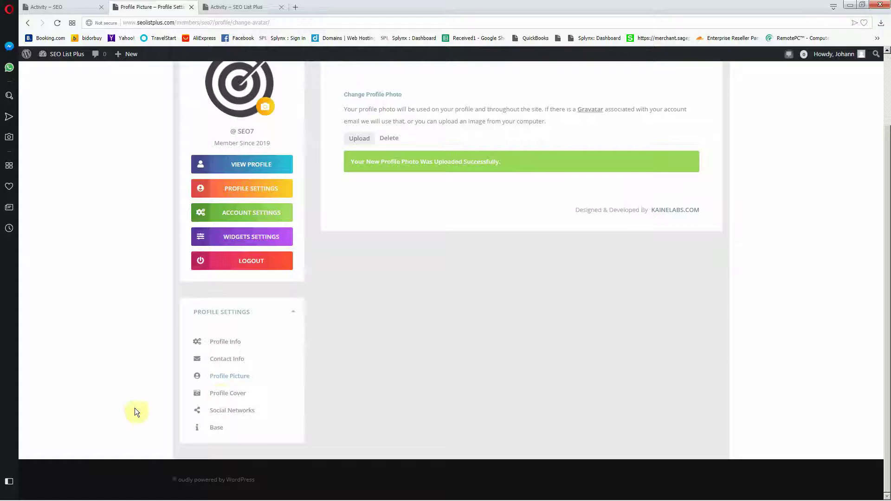
{"action": "left_click", "coordinate": [222, 393]}
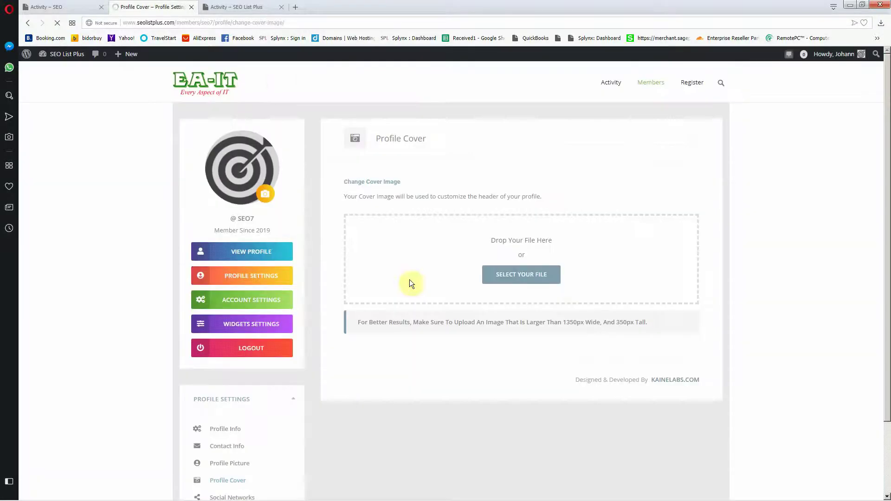
{"action": "left_click", "coordinate": [548, 276]}
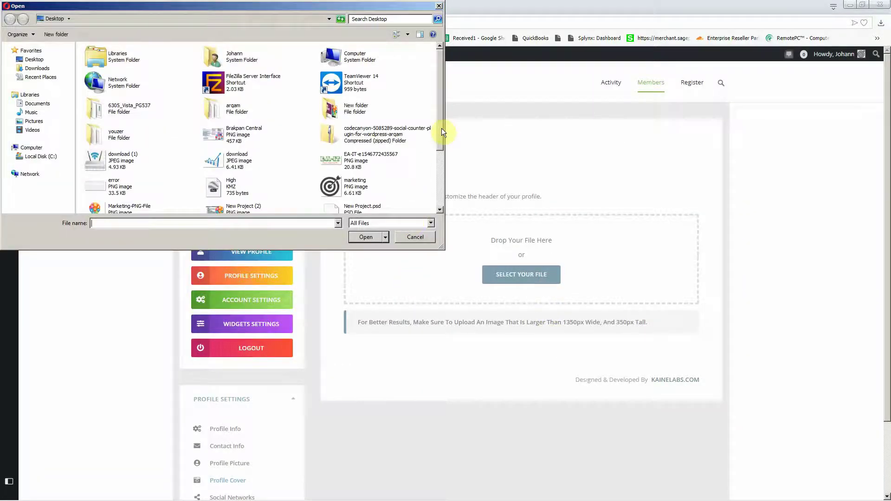
{"action": "left_click_drag", "start_coordinate": [441, 128], "coordinate": [271, 164]}
{"action": "left_click", "coordinate": [98, 135]}
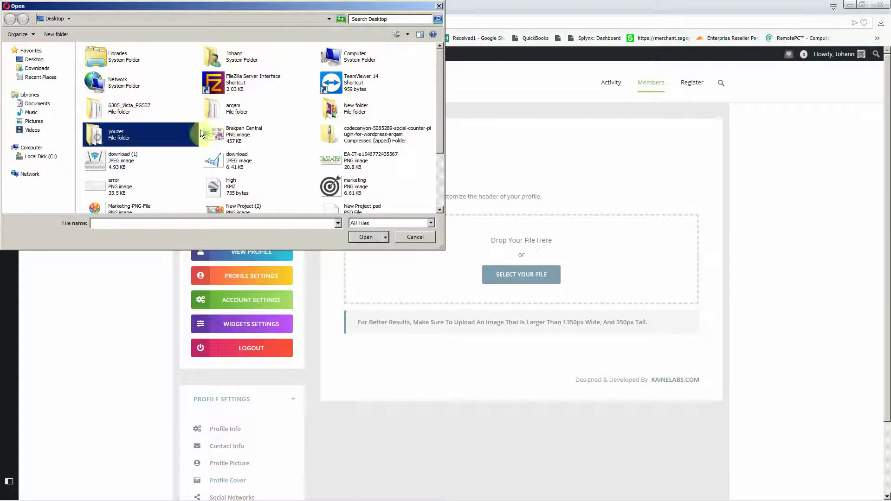
{"action": "scroll", "coordinate": [261, 148], "scroll_direction": "down", "scroll_amount": 3}
{"action": "scroll", "coordinate": [185, 125], "scroll_direction": "up", "scroll_amount": 3}
{"action": "double_click", "coordinate": [342, 110]}
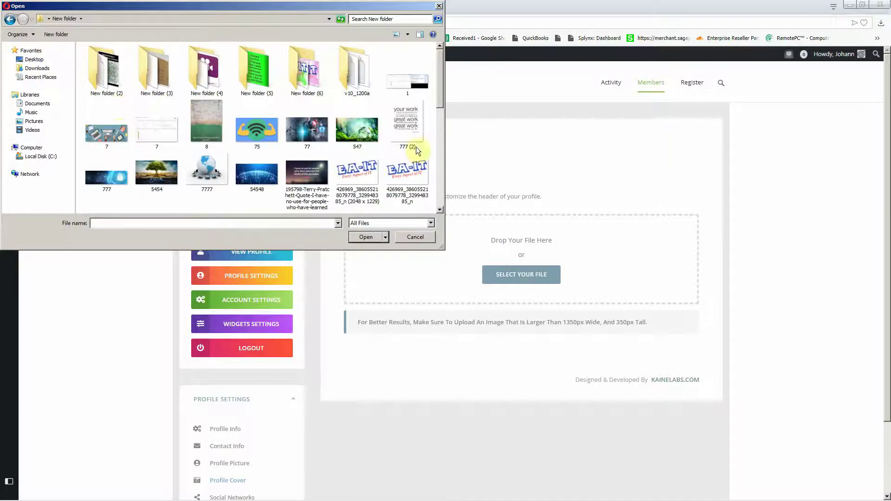
{"action": "left_click", "coordinate": [358, 186]}
{"action": "scroll", "coordinate": [358, 186], "scroll_direction": "down", "scroll_amount": 10}
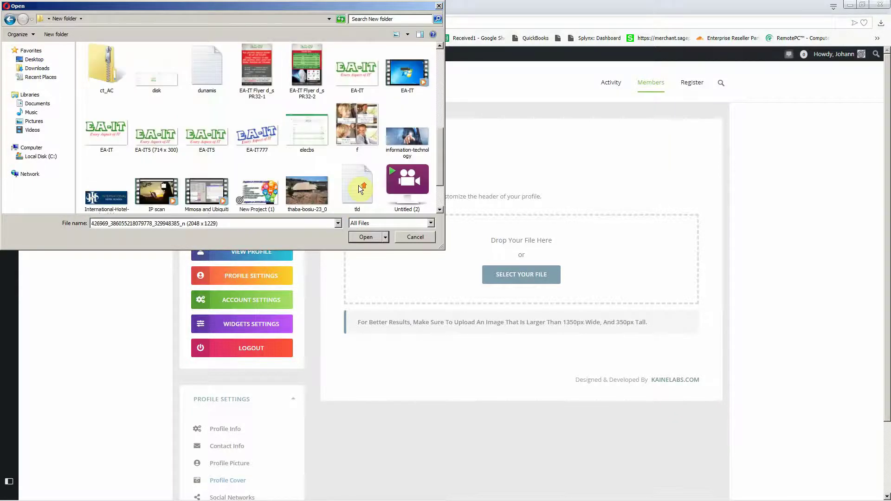
{"action": "left_click", "coordinate": [246, 188]}
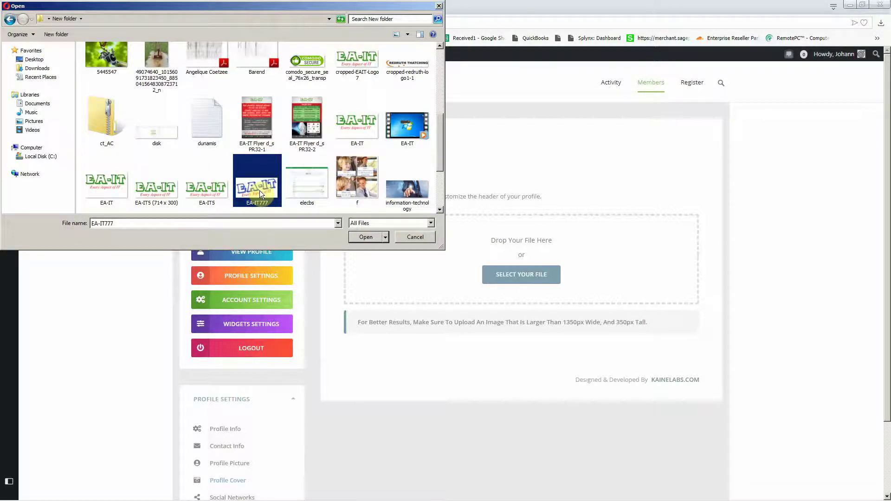
{"action": "left_click", "coordinate": [365, 238]}
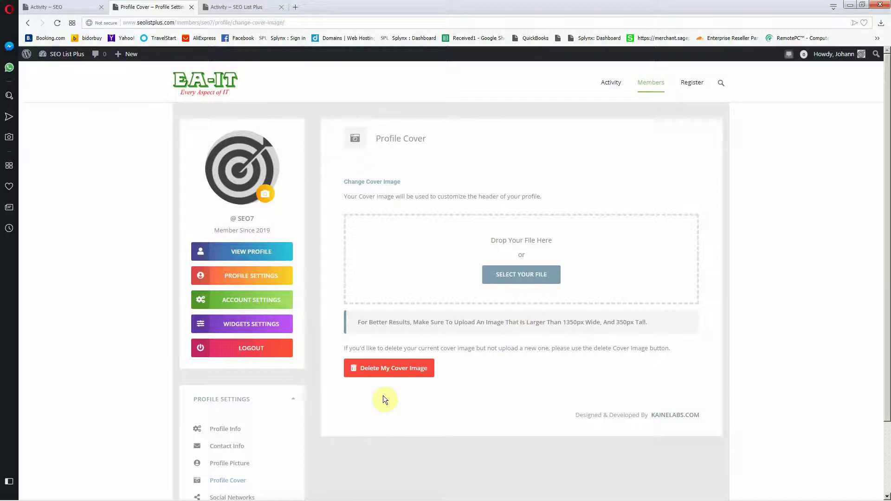
{"action": "left_click", "coordinate": [257, 256]}
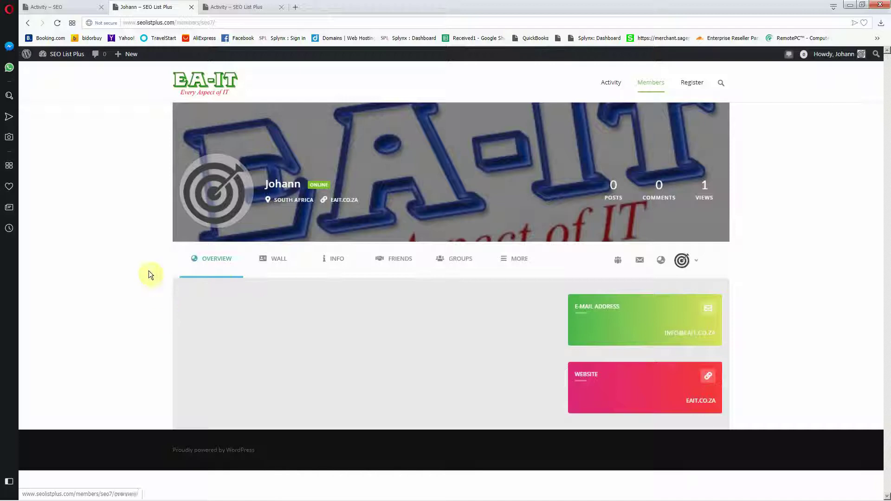
Step: In Widgets Settings, upload the EA-IT picture as the About Me photo
{"action": "left_click", "coordinate": [690, 260]}
{"action": "left_click", "coordinate": [680, 326]}
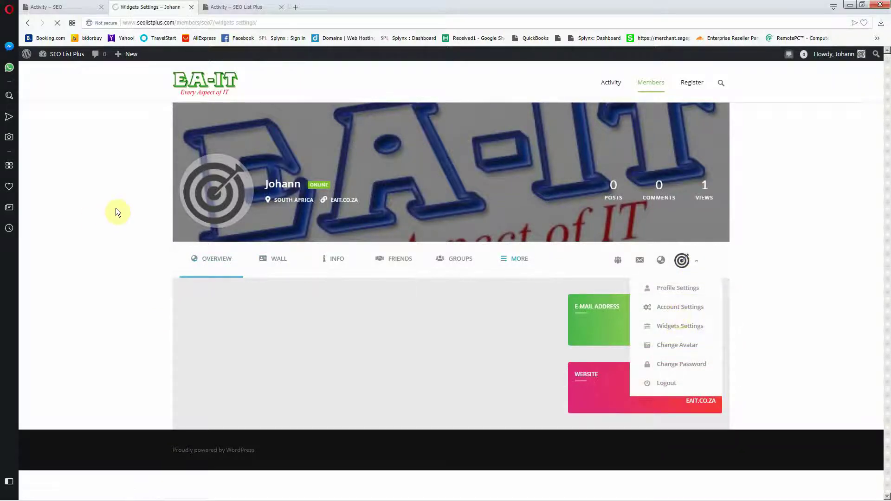
{"action": "scroll", "coordinate": [137, 208], "scroll_direction": "down", "scroll_amount": 3}
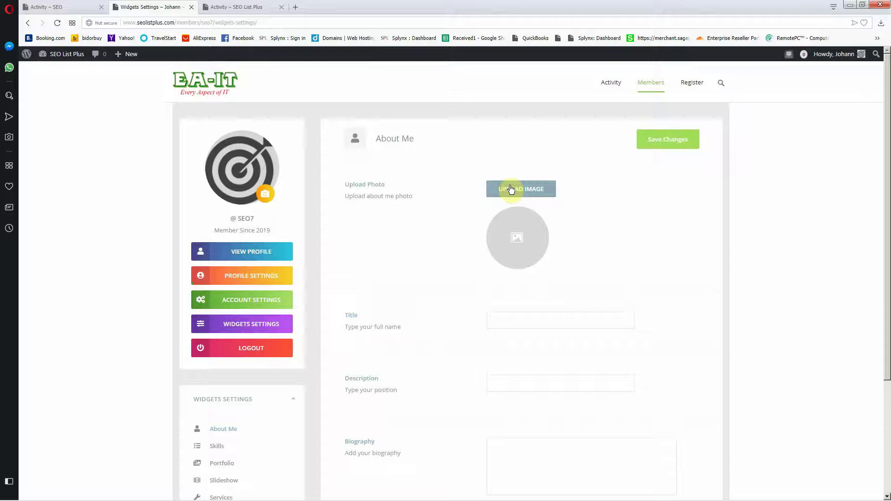
{"action": "left_click", "coordinate": [513, 189]}
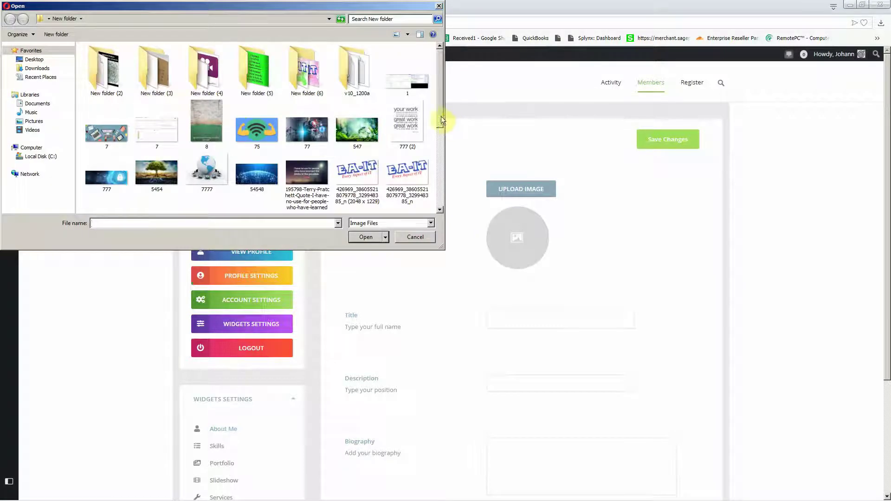
{"action": "left_click", "coordinate": [405, 177]}
{"action": "left_click", "coordinate": [364, 237]}
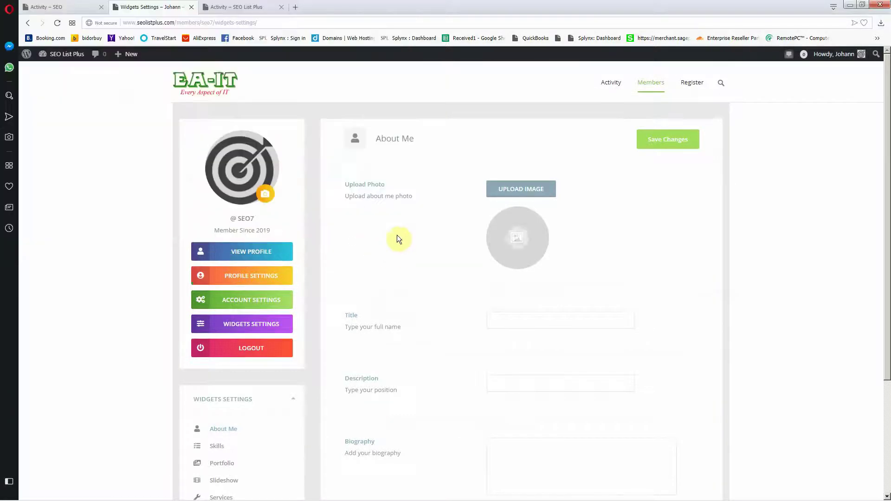
Step: Fill title, description and biography with 'Eavery Aspect of IT' and save the About Me widget
{"action": "scroll", "coordinate": [397, 234], "scroll_direction": "down", "scroll_amount": 3}
{"action": "scroll", "coordinate": [411, 219], "scroll_direction": "up", "scroll_amount": 2}
{"action": "scroll", "coordinate": [411, 219], "scroll_direction": "down", "scroll_amount": 3}
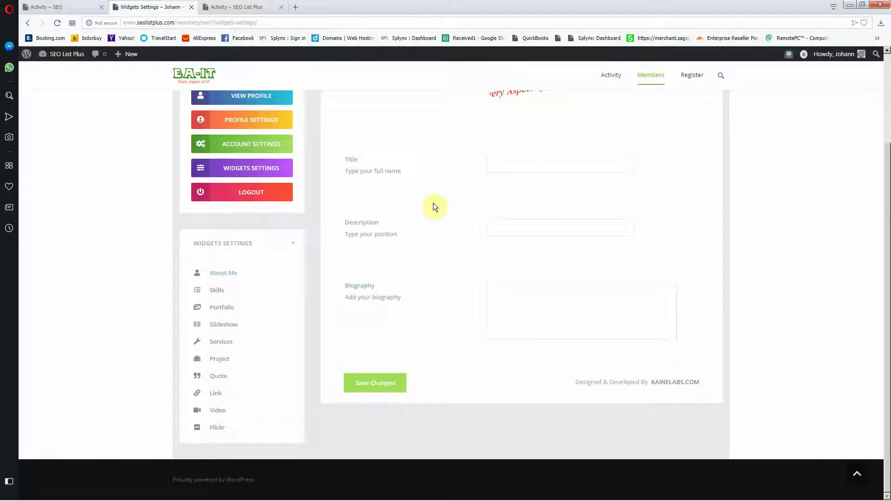
{"action": "type", "text": "Eavery Aspect of IT"}
{"action": "right_click", "coordinate": [433, 203]}
{"action": "left_click", "coordinate": [393, 188]}
{"action": "left_click_drag", "start_coordinate": [568, 163], "coordinate": [389, 168]}
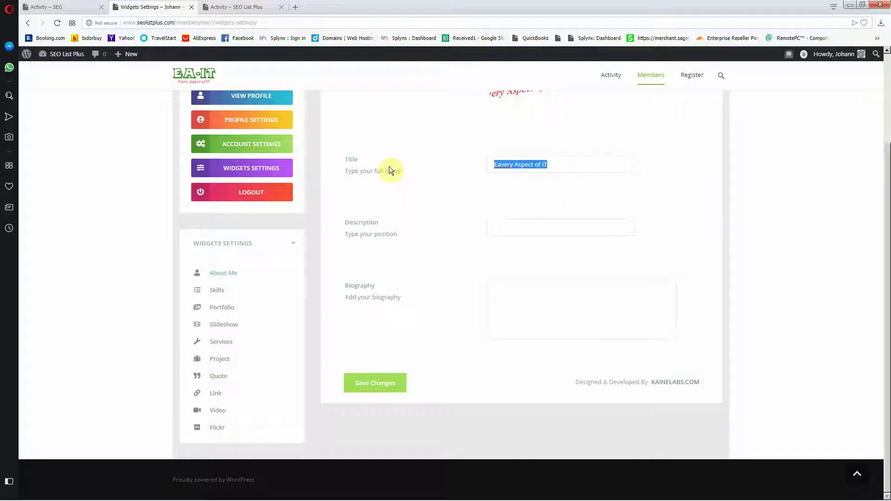
{"action": "key", "text": "ctrl+c"}
{"action": "left_click", "coordinate": [531, 228]}
{"action": "key", "text": "ctrl+v"}
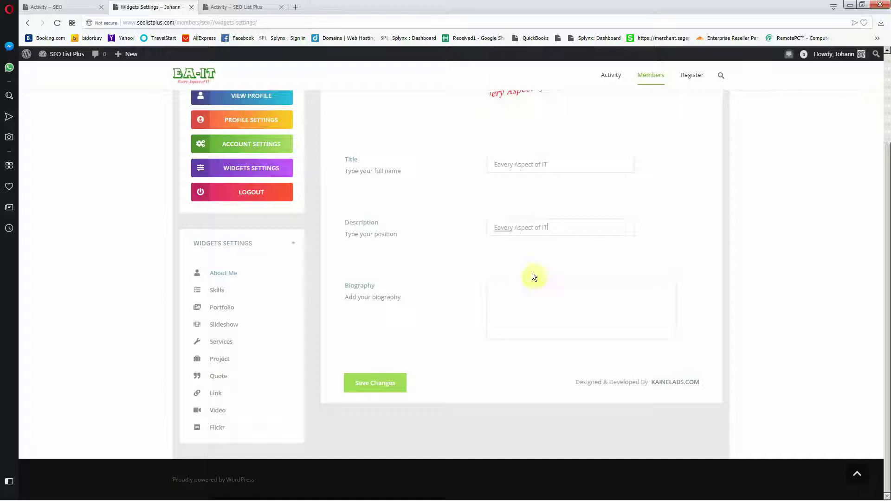
{"action": "left_click", "coordinate": [524, 299]}
{"action": "key", "text": "ctrl+v"}
{"action": "left_click", "coordinate": [354, 383]}
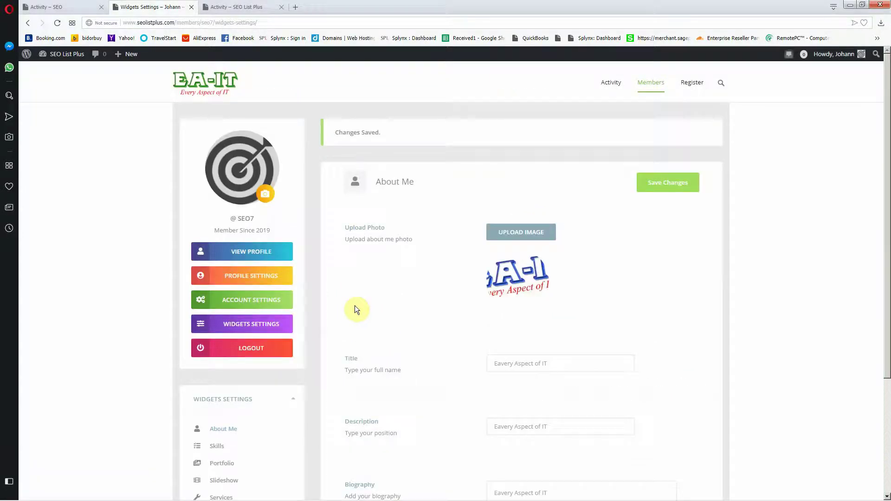
{"action": "scroll", "coordinate": [278, 332], "scroll_direction": "down", "scroll_amount": 3}
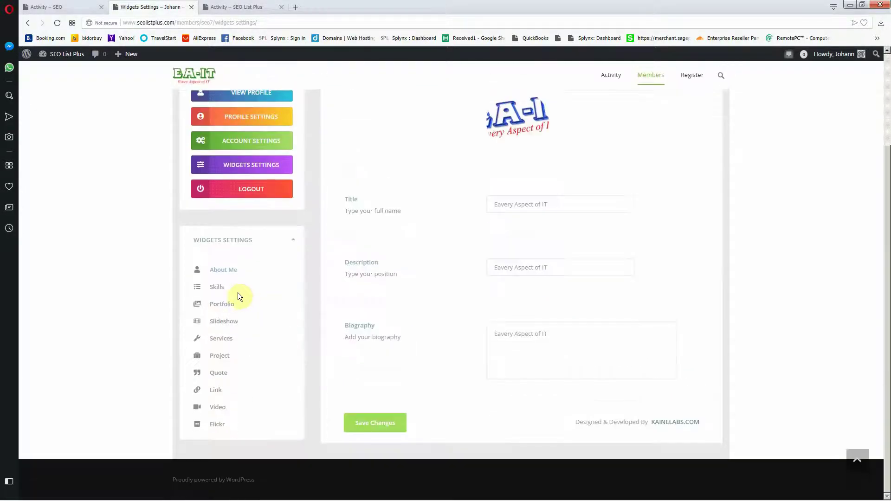
Step: Add a Website Designer skill at 85% with a blue bar
{"action": "left_click", "coordinate": [211, 290]}
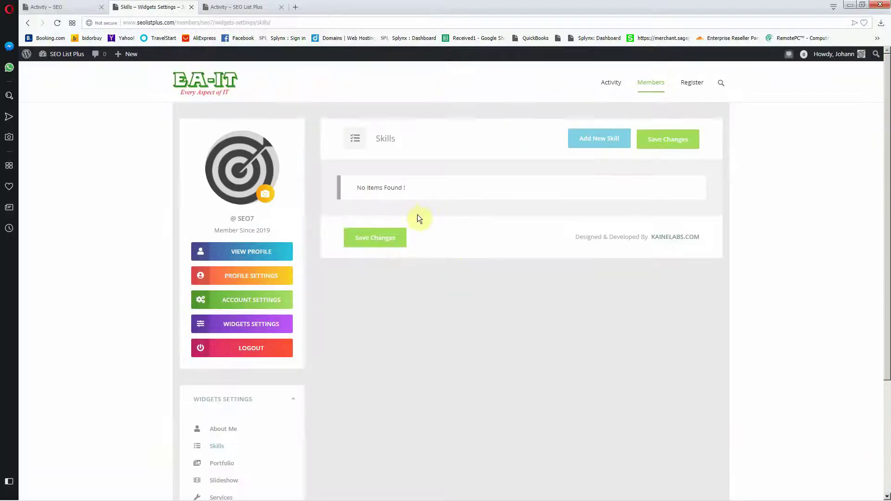
{"action": "left_click", "coordinate": [602, 139]}
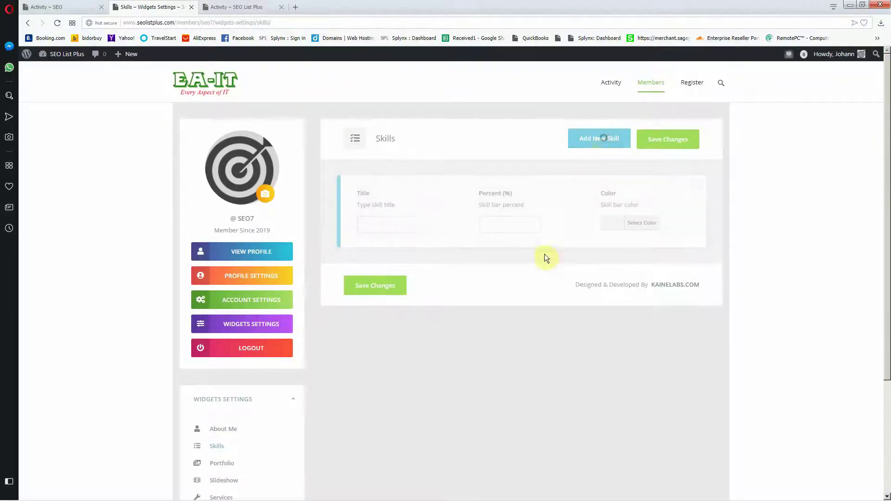
{"action": "left_click", "coordinate": [406, 226]}
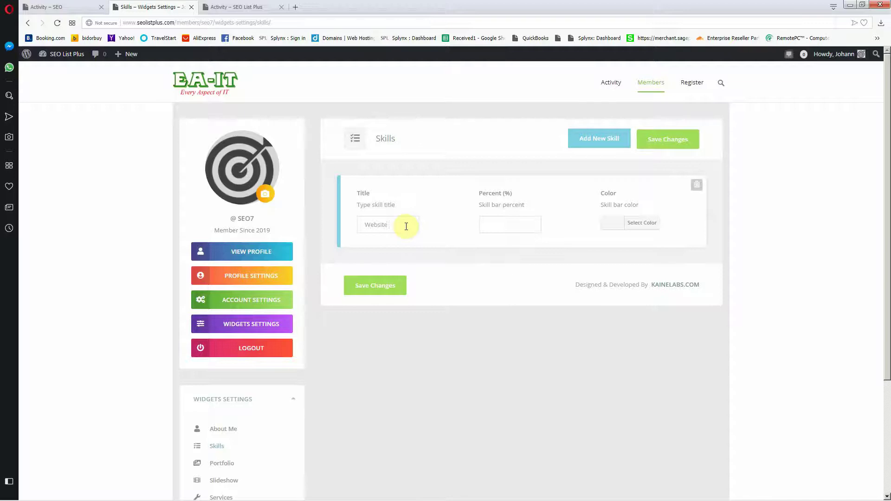
{"action": "type", "text": "Website Designer"}
{"action": "key", "text": "Tab"}
{"action": "left_click", "coordinate": [615, 223]}
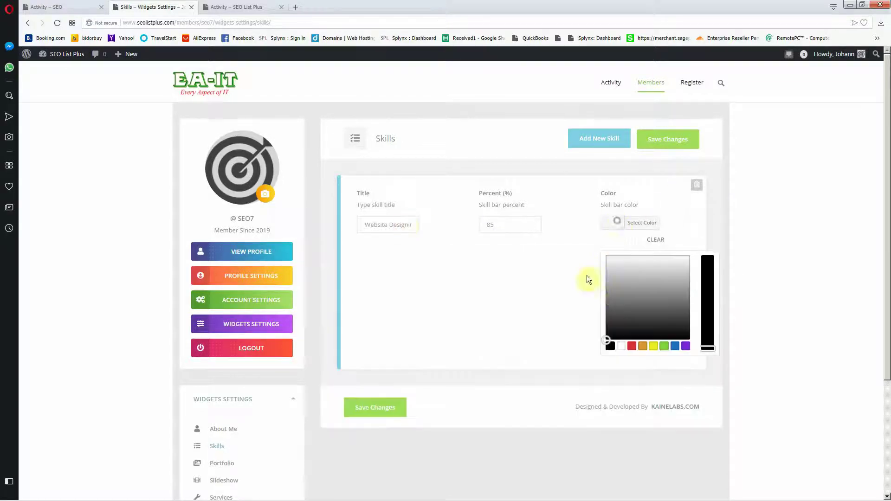
{"action": "left_click", "coordinate": [674, 346]}
{"action": "left_click", "coordinate": [498, 297]}
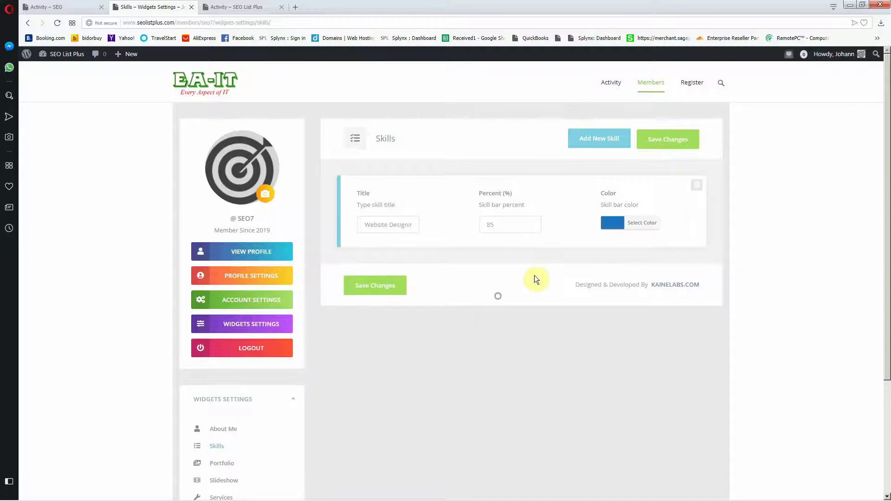
Step: Add a wireless networking skill at 95% with a purple bar and save both skills
{"action": "left_click", "coordinate": [599, 142]}
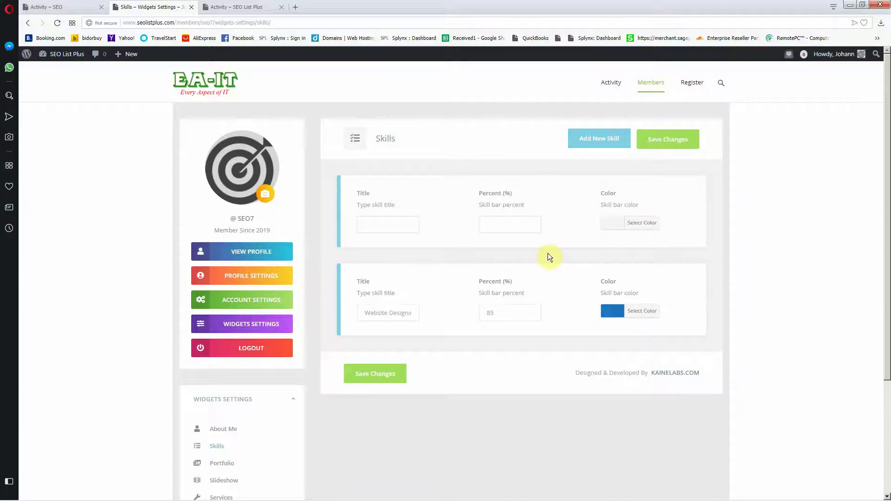
{"action": "left_click", "coordinate": [364, 222]}
{"action": "type", "text": "Wi"}
{"action": "key", "text": "Tab"}
{"action": "left_click", "coordinate": [642, 227]}
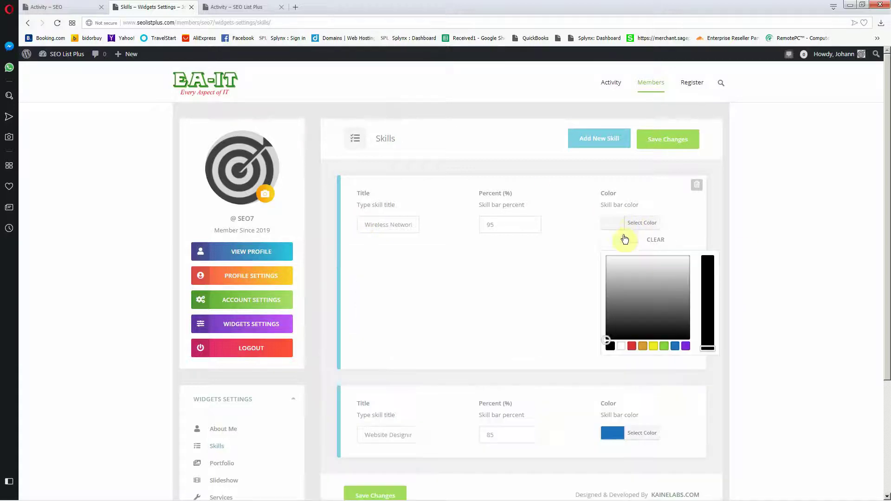
{"action": "left_click", "coordinate": [685, 347]}
{"action": "left_click", "coordinate": [510, 284]}
{"action": "left_click", "coordinate": [676, 143]}
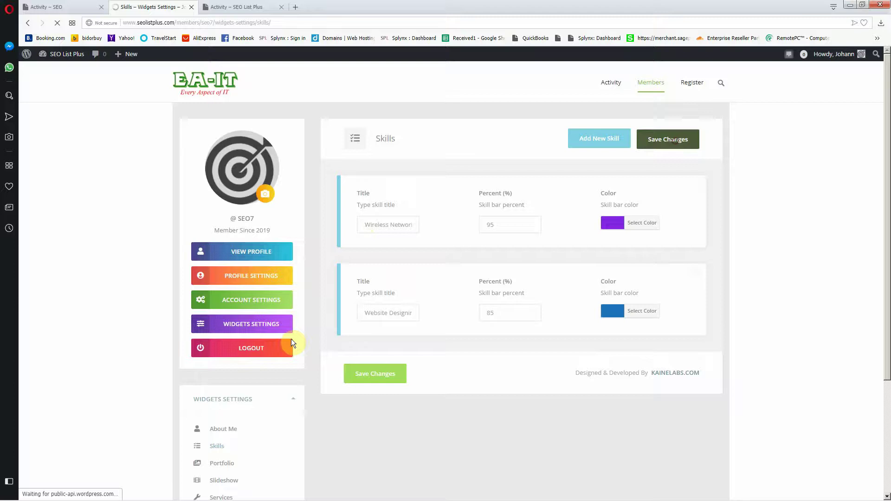
{"action": "scroll", "coordinate": [173, 434], "scroll_direction": "down", "scroll_amount": 3}
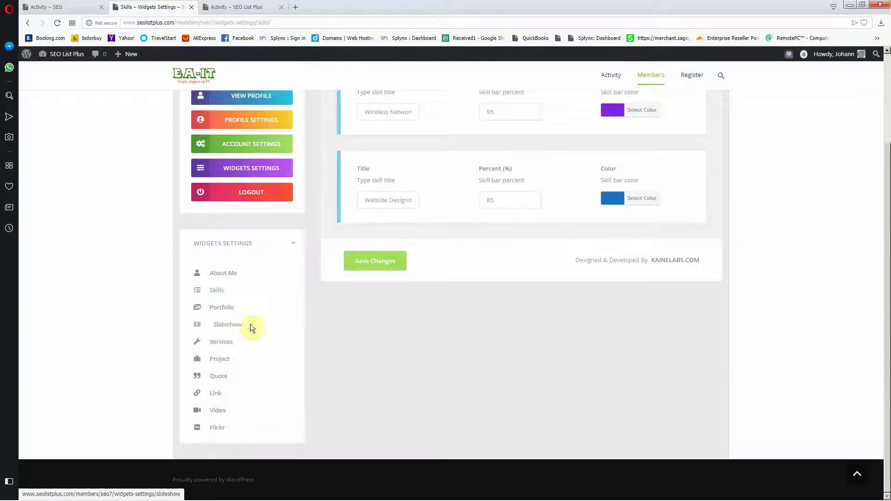
{"action": "scroll", "coordinate": [146, 307], "scroll_direction": "up", "scroll_amount": 3}
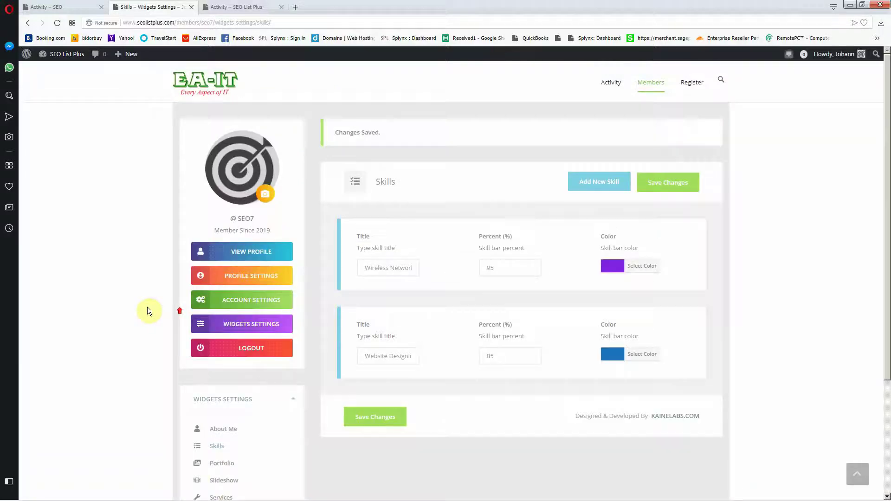
{"action": "left_click", "coordinate": [192, 83]}
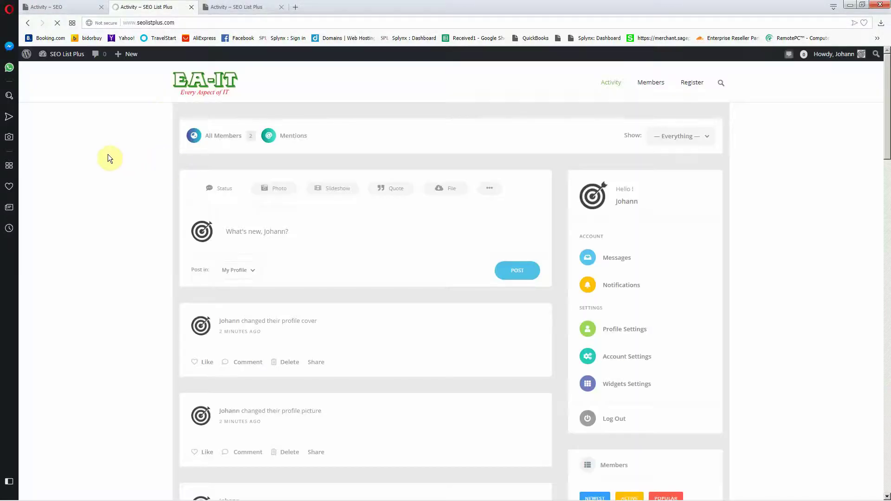
{"action": "scroll", "coordinate": [108, 159], "scroll_direction": "down", "scroll_amount": 5}
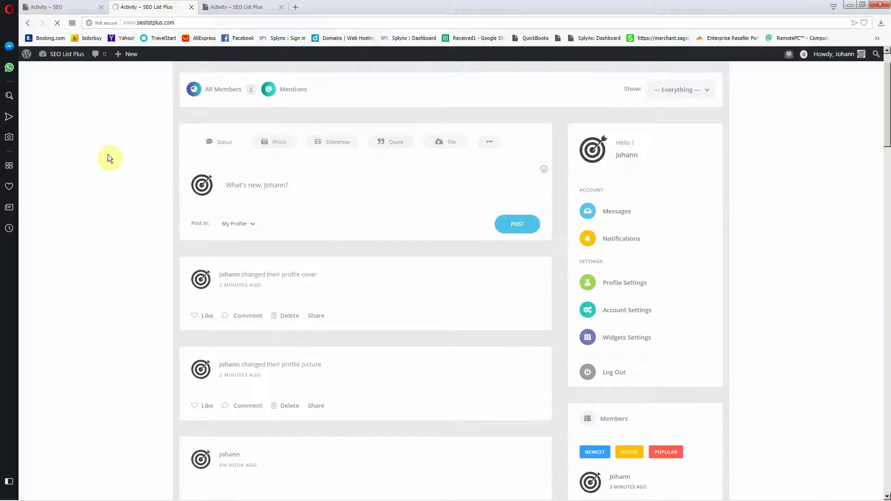
{"action": "scroll", "coordinate": [108, 158], "scroll_direction": "down", "scroll_amount": 4}
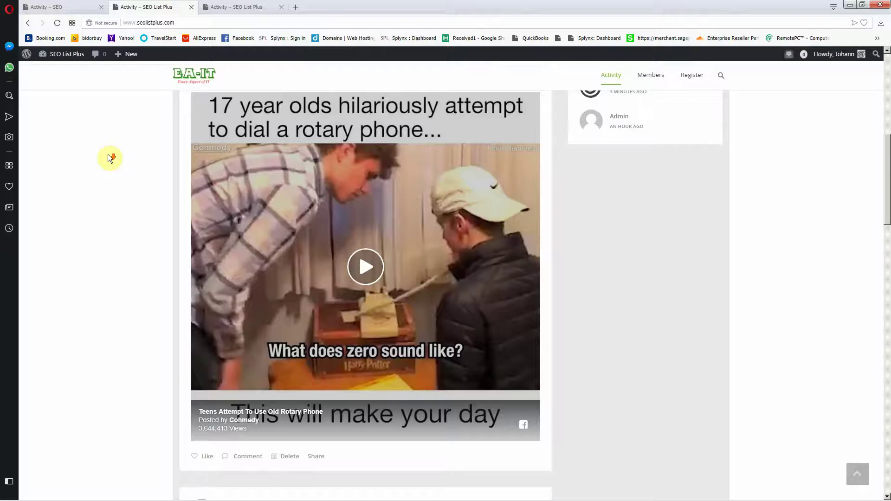
{"action": "scroll", "coordinate": [91, 229], "scroll_direction": "down", "scroll_amount": 8}
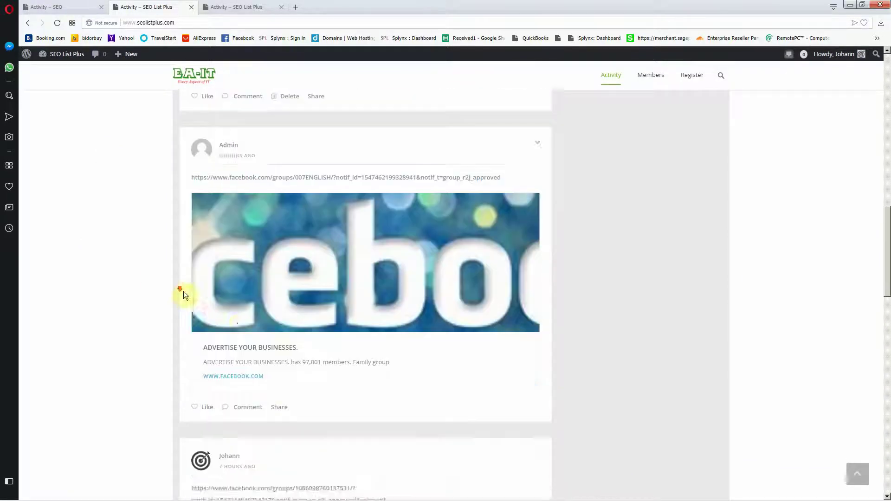
{"action": "scroll", "coordinate": [135, 180], "scroll_direction": "down", "scroll_amount": 5}
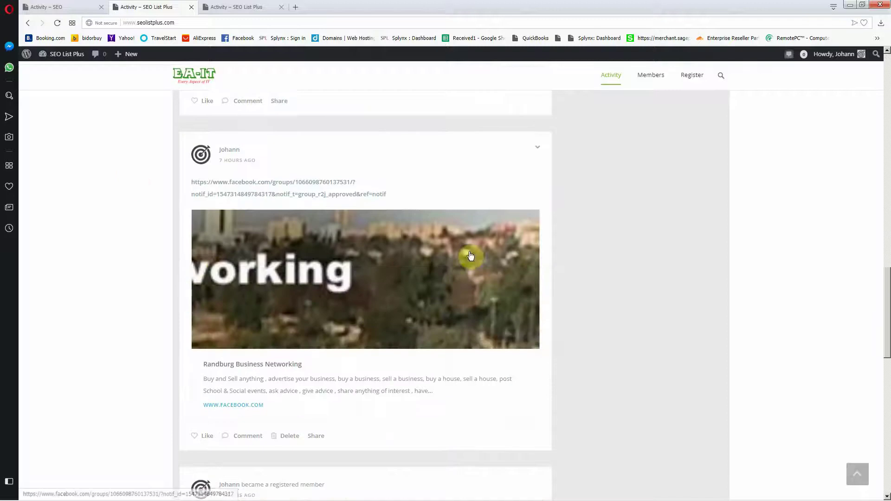
{"action": "scroll", "coordinate": [469, 258], "scroll_direction": "down", "scroll_amount": 3}
{"action": "scroll", "coordinate": [113, 223], "scroll_direction": "down", "scroll_amount": 2}
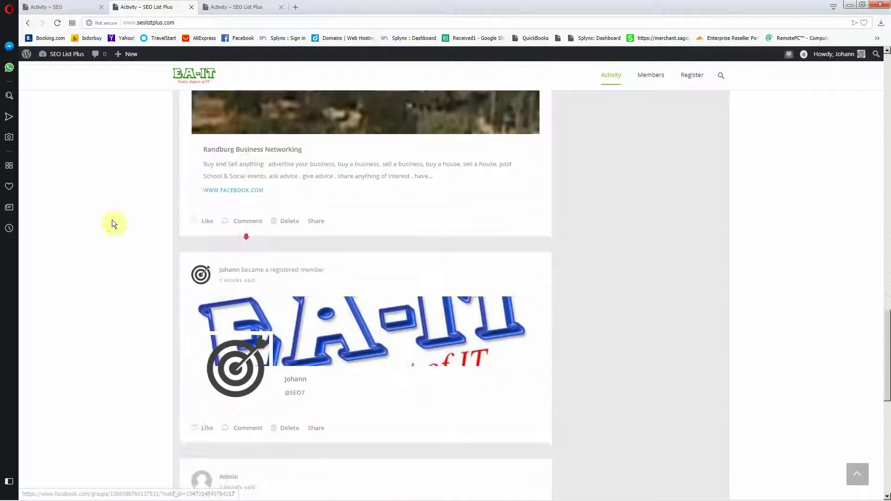
{"action": "scroll", "coordinate": [455, 232], "scroll_direction": "down", "scroll_amount": 3}
{"action": "scroll", "coordinate": [454, 380], "scroll_direction": "down", "scroll_amount": 4}
{"action": "scroll", "coordinate": [143, 203], "scroll_direction": "up", "scroll_amount": 20}
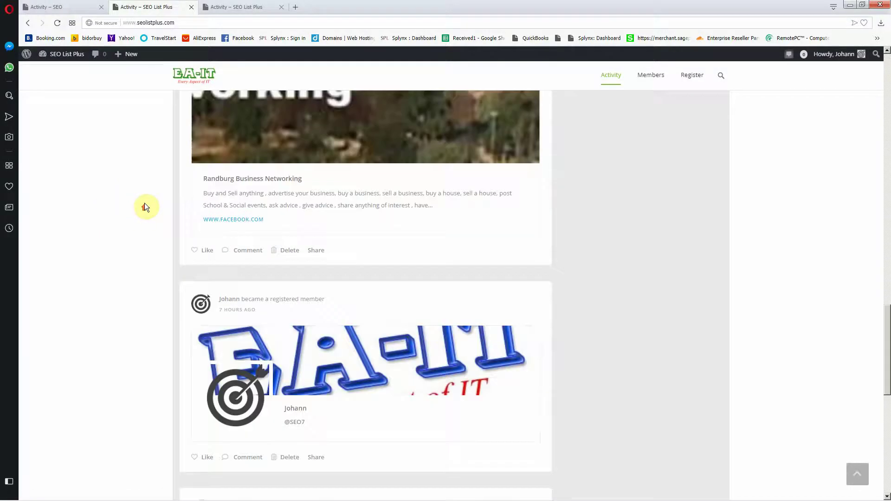
{"action": "scroll", "coordinate": [150, 207], "scroll_direction": "up", "scroll_amount": 8}
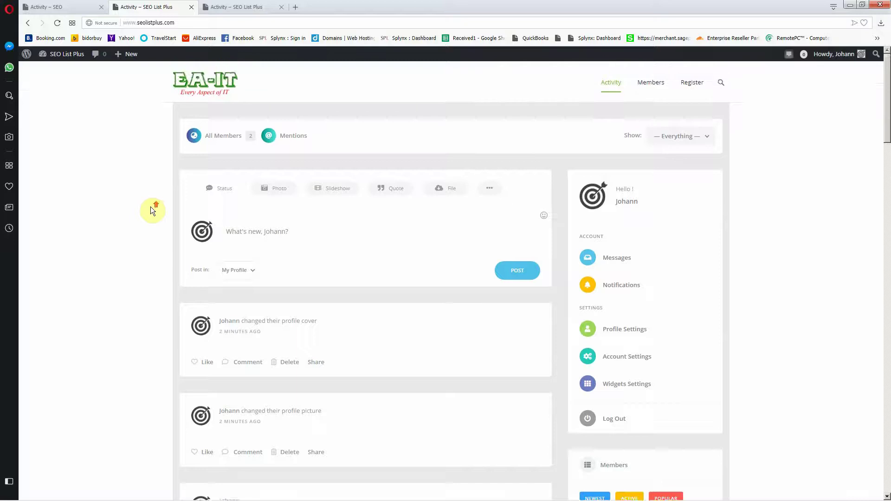
{"action": "scroll", "coordinate": [146, 206], "scroll_direction": "down", "scroll_amount": 9}
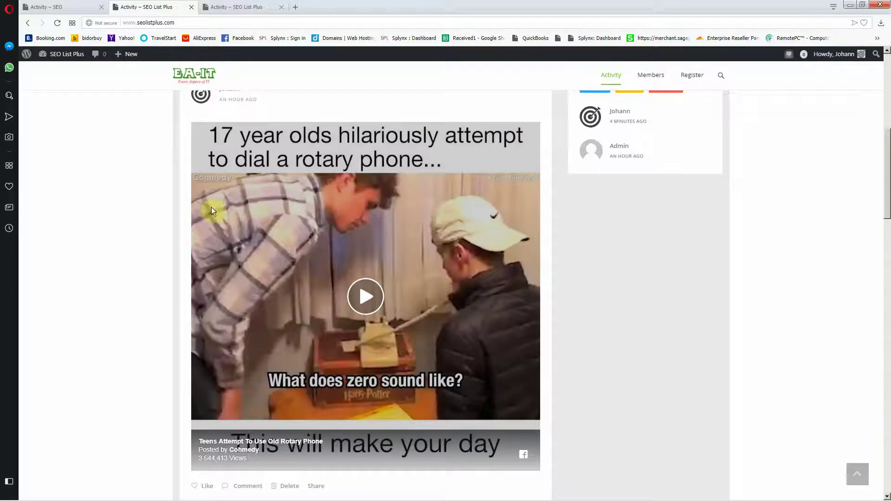
{"action": "scroll", "coordinate": [148, 277], "scroll_direction": "up", "scroll_amount": 9}
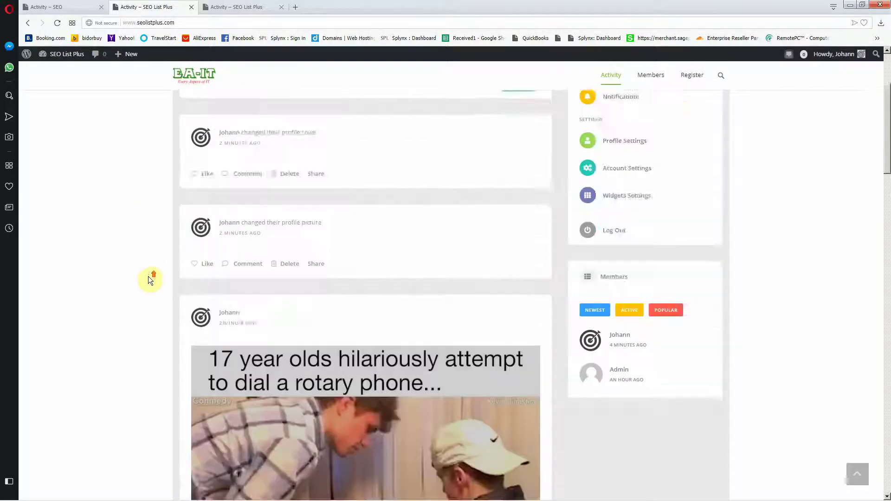
{"action": "mouse_move", "coordinate": [147, 494]}
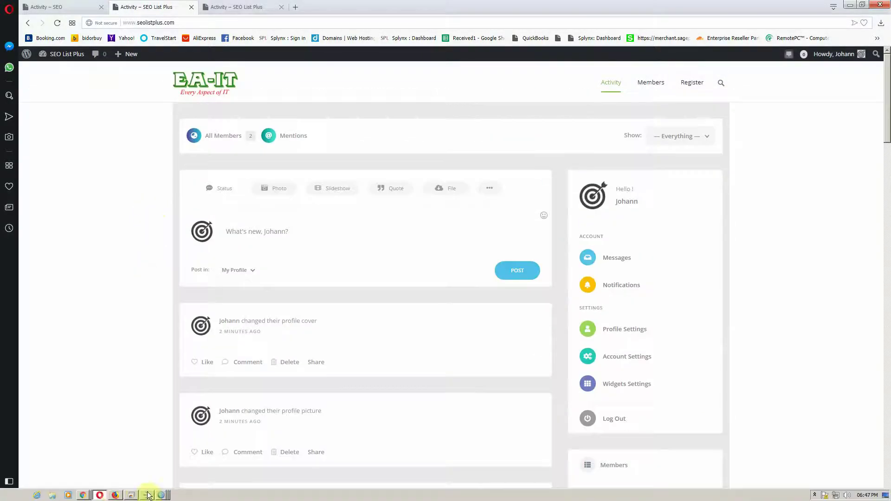
{"action": "left_click", "coordinate": [84, 493]}
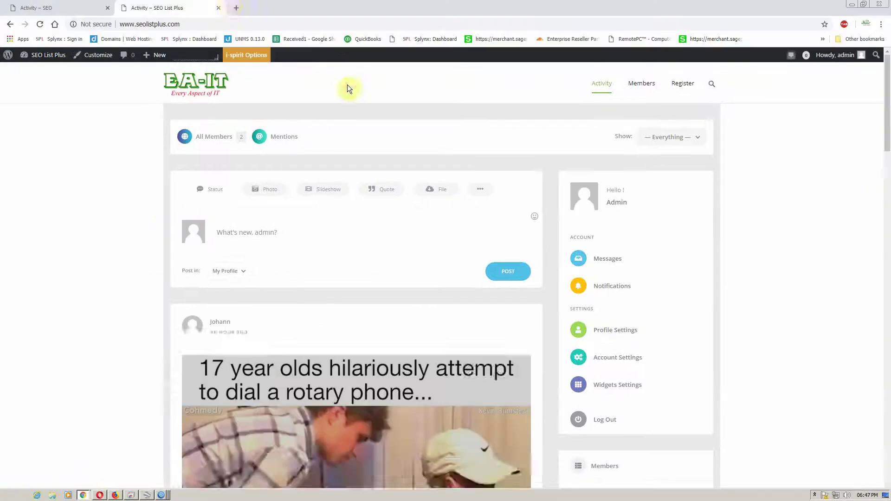
{"action": "left_click", "coordinate": [232, 7]}
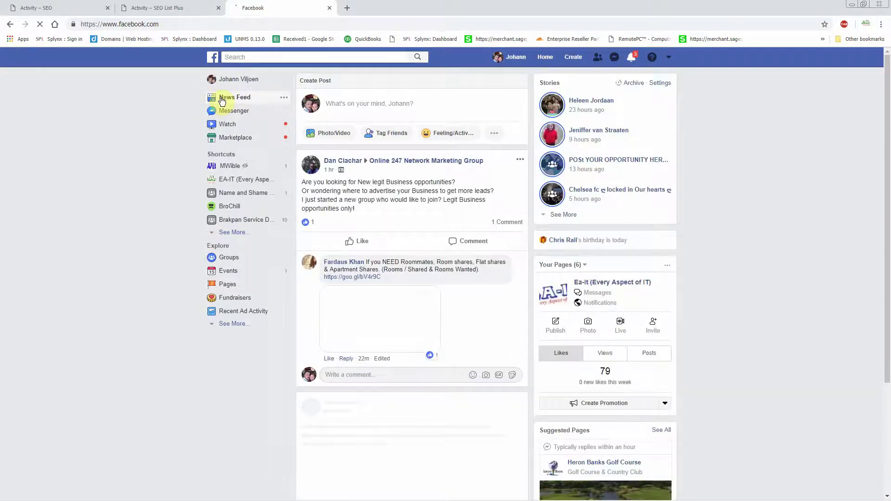
{"action": "left_click", "coordinate": [231, 125]}
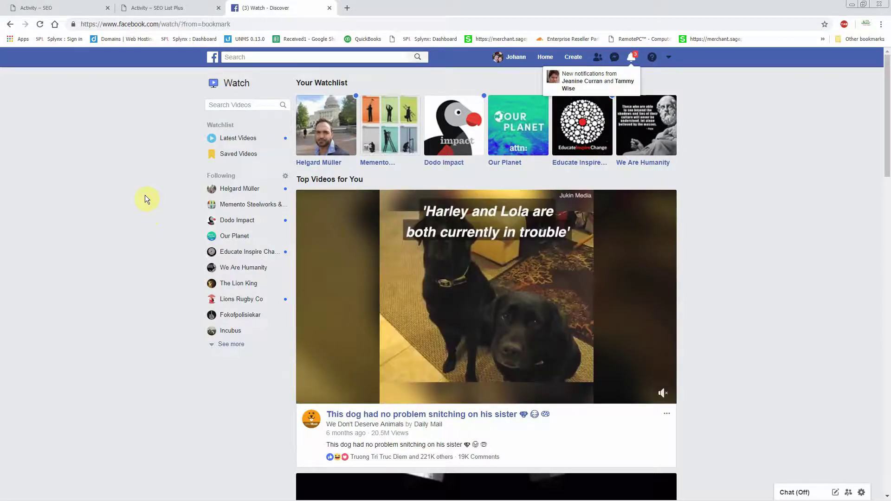
{"action": "mouse_move", "coordinate": [533, 298]}
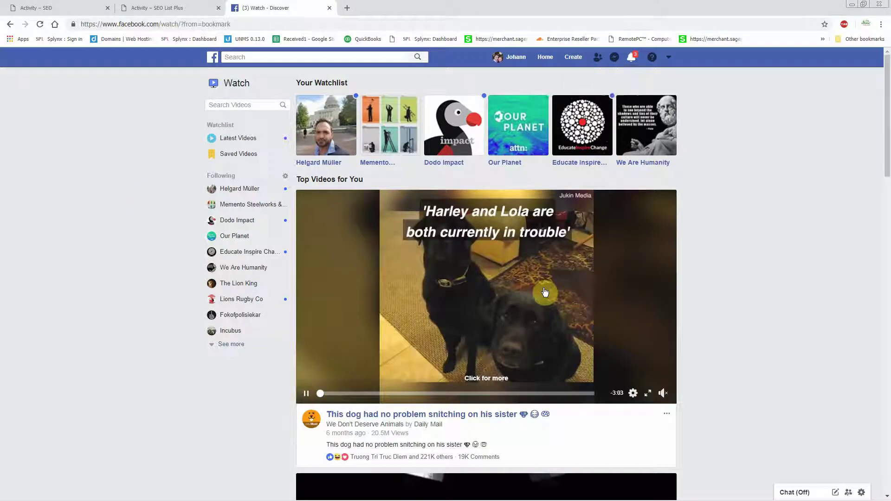
{"action": "scroll", "coordinate": [527, 291], "scroll_direction": "down", "scroll_amount": 4}
{"action": "scroll", "coordinate": [406, 288], "scroll_direction": "up", "scroll_amount": 3}
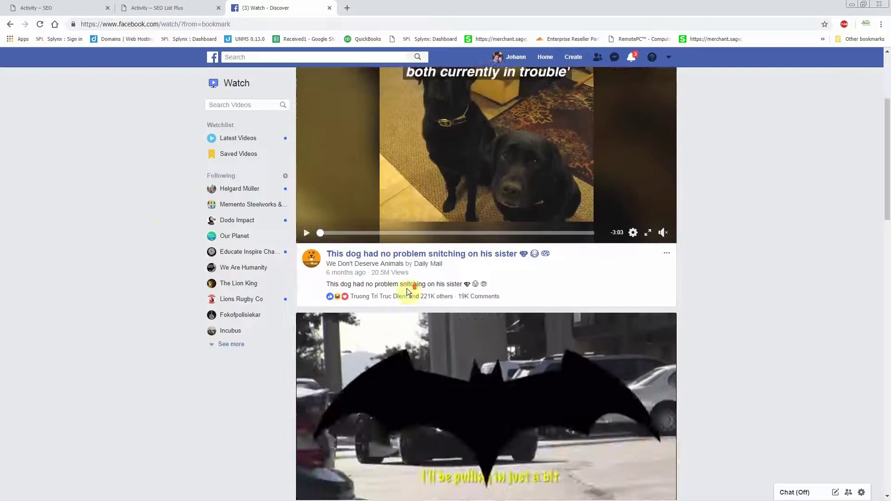
{"action": "scroll", "coordinate": [507, 269], "scroll_direction": "up", "scroll_amount": 1}
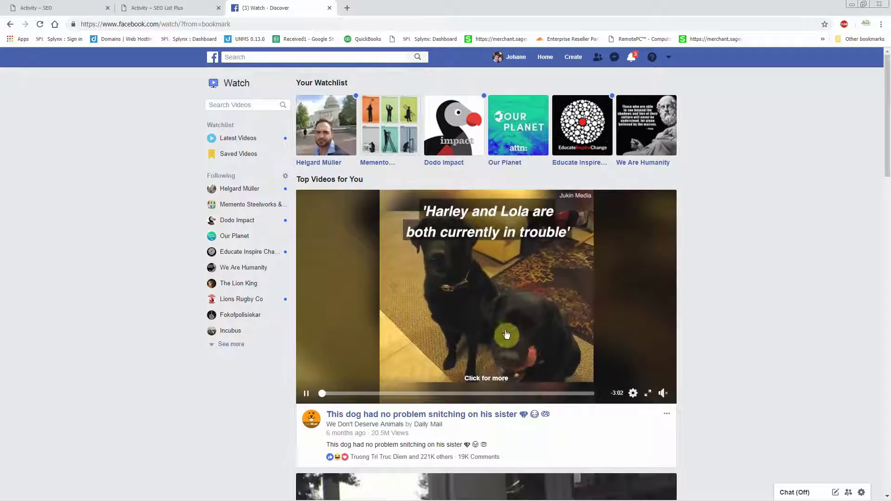
Step: Copy the dog video's URL via Show video URL and return to SEO List Plus
{"action": "right_click", "coordinate": [496, 300]}
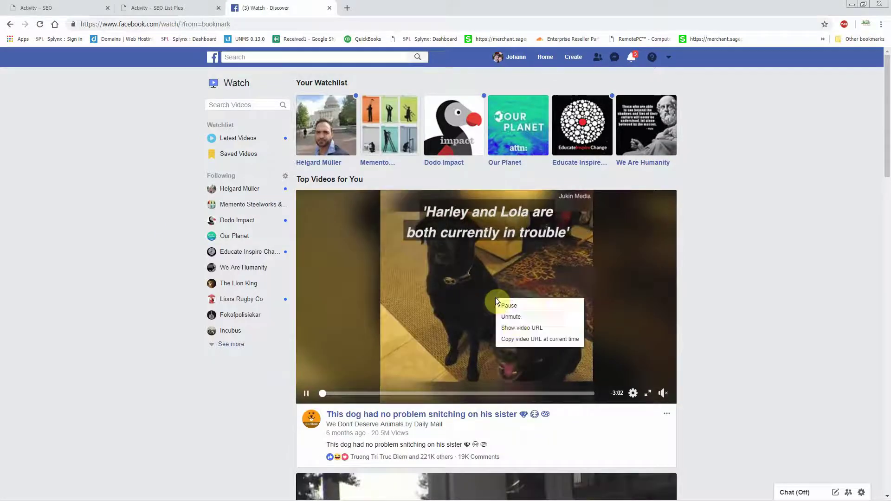
{"action": "left_click", "coordinate": [518, 328]}
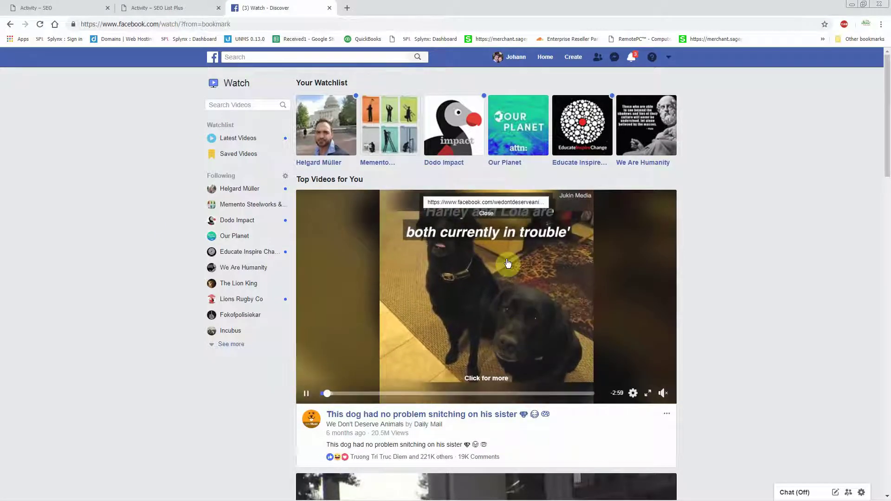
{"action": "right_click", "coordinate": [484, 200]}
{"action": "left_click", "coordinate": [503, 207]}
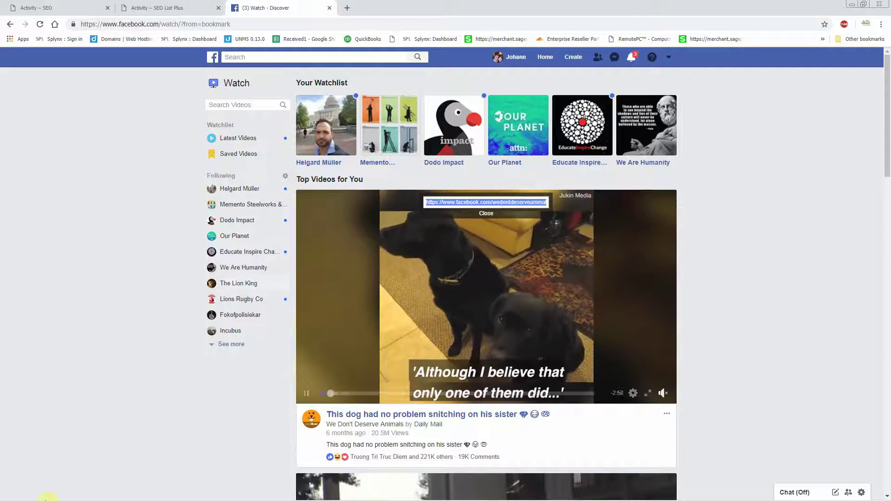
{"action": "left_click", "coordinate": [99, 495]}
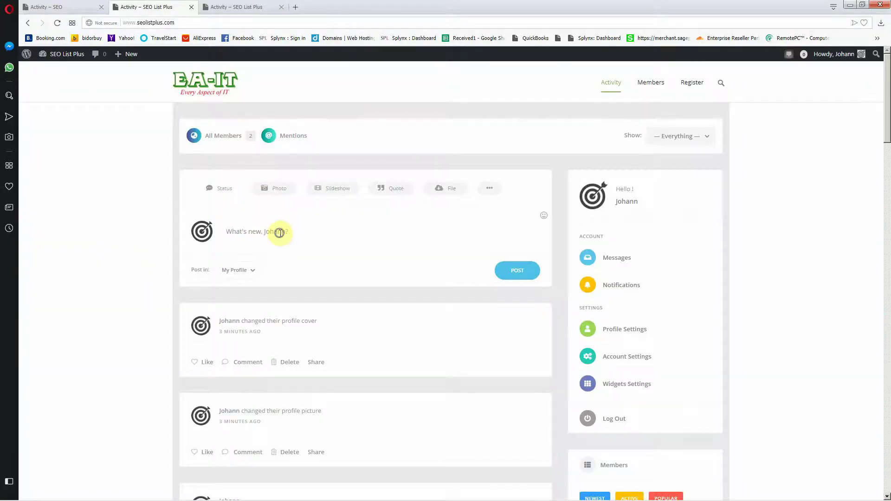
Step: Paste the Facebook dog video link into What's new, post it, and reload the feed to check
{"action": "right_click", "coordinate": [280, 234]}
{"action": "left_click", "coordinate": [310, 286]}
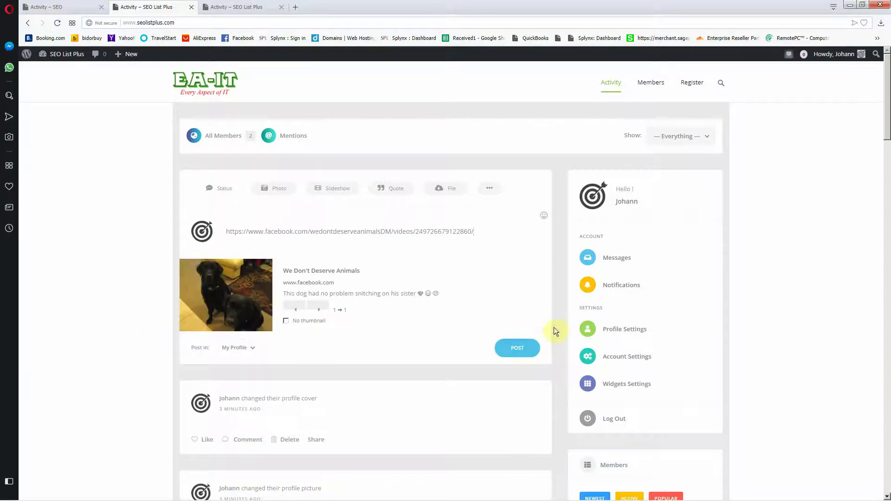
{"action": "left_click", "coordinate": [514, 347]}
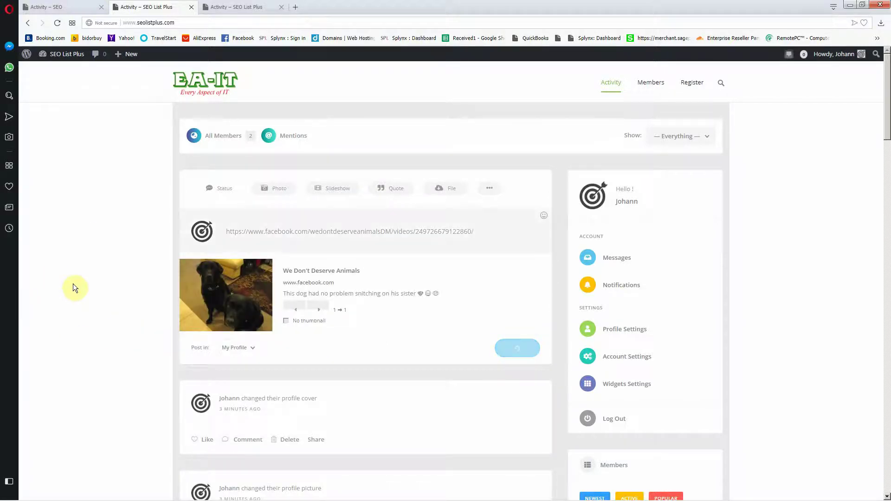
{"action": "scroll", "coordinate": [73, 288], "scroll_direction": "down", "scroll_amount": 5}
{"action": "scroll", "coordinate": [93, 277], "scroll_direction": "up", "scroll_amount": 10}
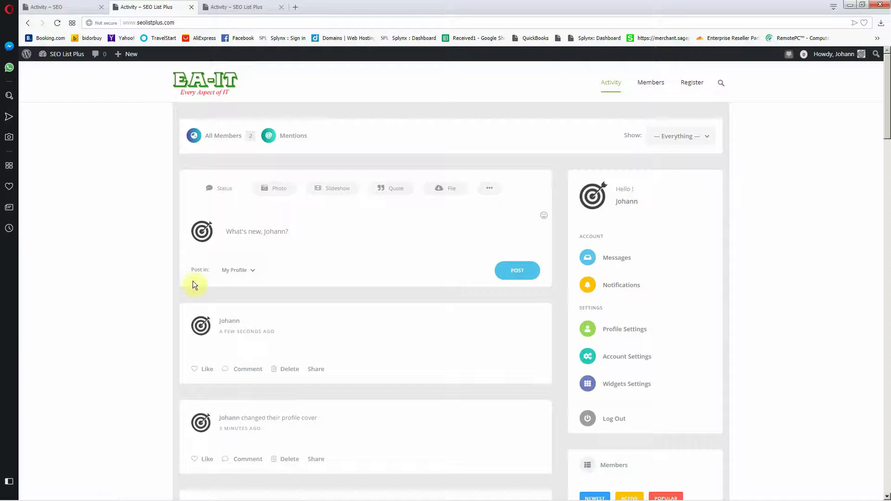
{"action": "left_click", "coordinate": [219, 78]}
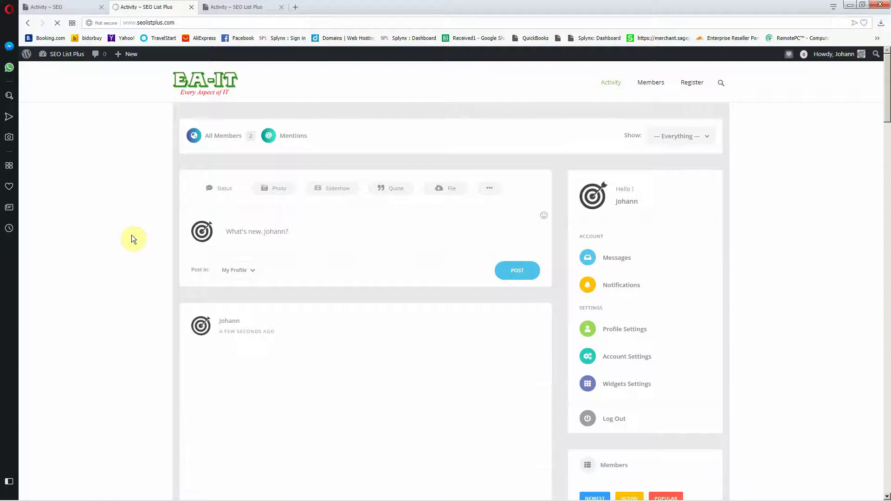
{"action": "scroll", "coordinate": [132, 235], "scroll_direction": "down", "scroll_amount": 3}
{"action": "scroll", "coordinate": [131, 235], "scroll_direction": "down", "scroll_amount": 2}
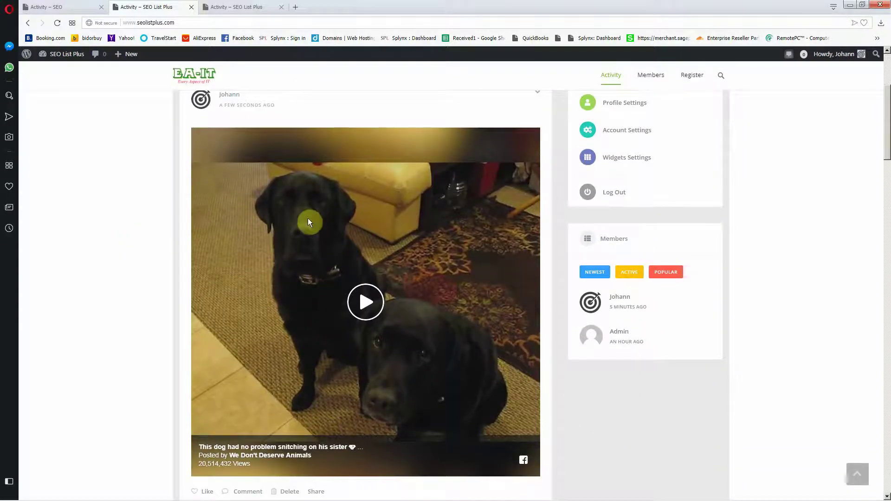
Step: Load facebook.com in a new tab, reach its log in page via the account menu, and return to SEO List Plus
{"action": "left_click", "coordinate": [297, 7]}
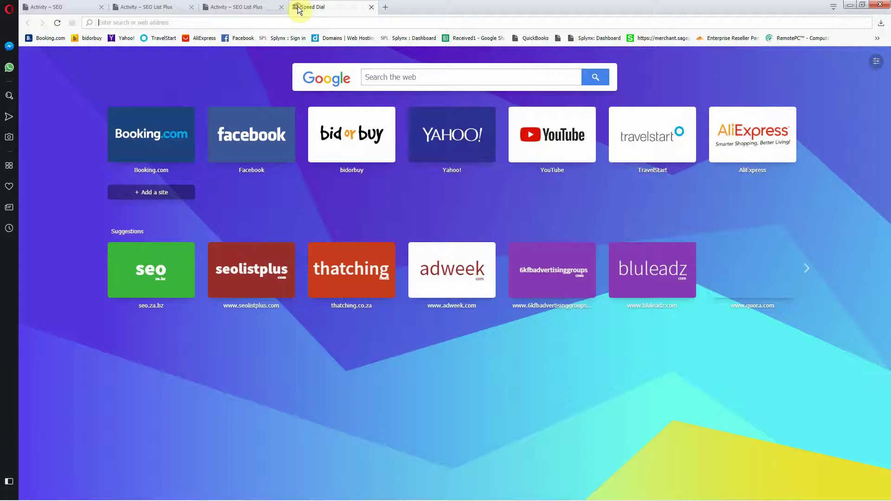
{"action": "type", "text": "facebook.com"}
{"action": "key", "text": "Return"}
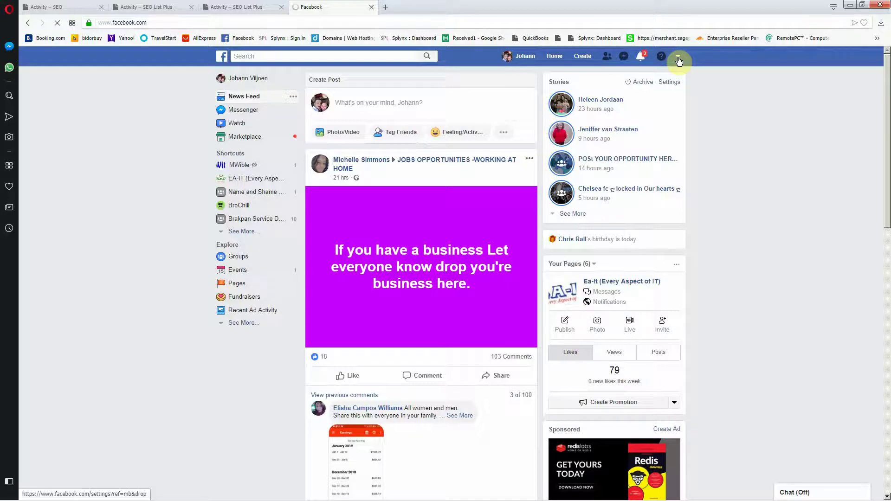
{"action": "left_click", "coordinate": [678, 57]}
{"action": "left_click", "coordinate": [630, 216]}
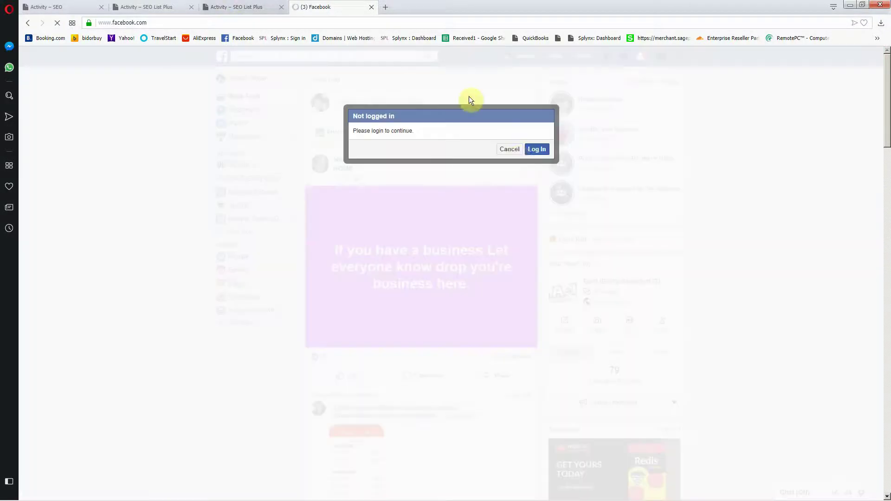
{"action": "left_click", "coordinate": [534, 150]}
{"action": "left_click", "coordinate": [251, 6]}
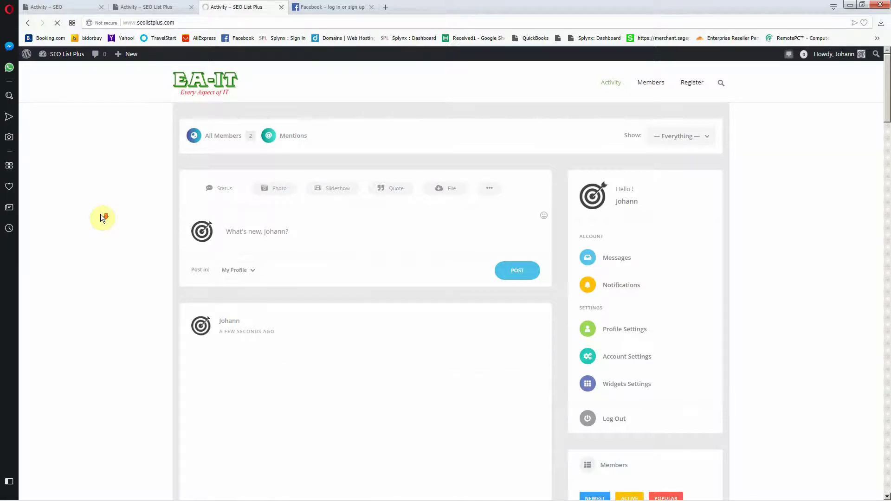
Step: Scroll the feed to check the dog video post, then open a new browser tab
{"action": "scroll", "coordinate": [100, 213], "scroll_direction": "down", "scroll_amount": 4}
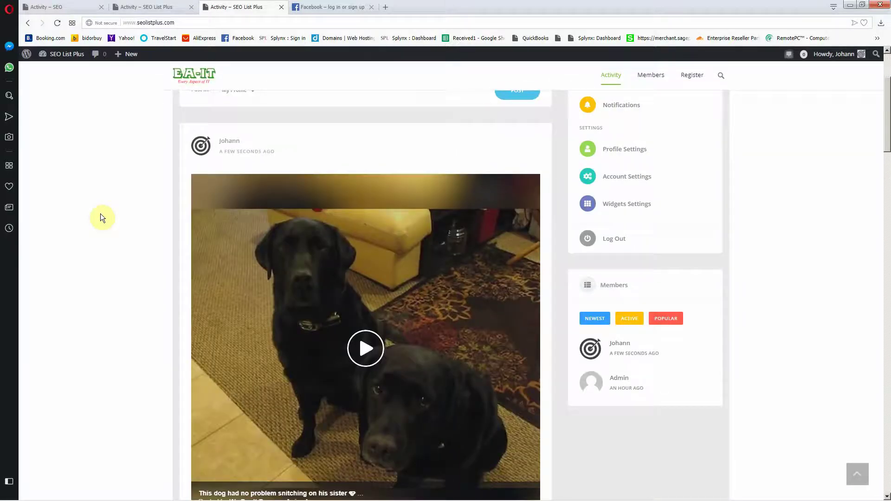
{"action": "scroll", "coordinate": [104, 213], "scroll_direction": "up", "scroll_amount": 4}
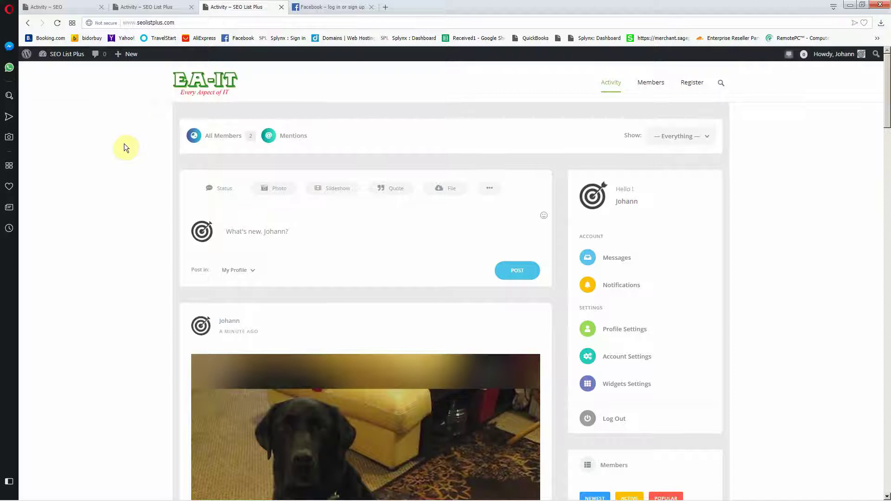
{"action": "scroll", "coordinate": [124, 153], "scroll_direction": "down", "scroll_amount": 8}
{"action": "scroll", "coordinate": [121, 162], "scroll_direction": "up", "scroll_amount": 3}
{"action": "scroll", "coordinate": [121, 163], "scroll_direction": "up", "scroll_amount": 5}
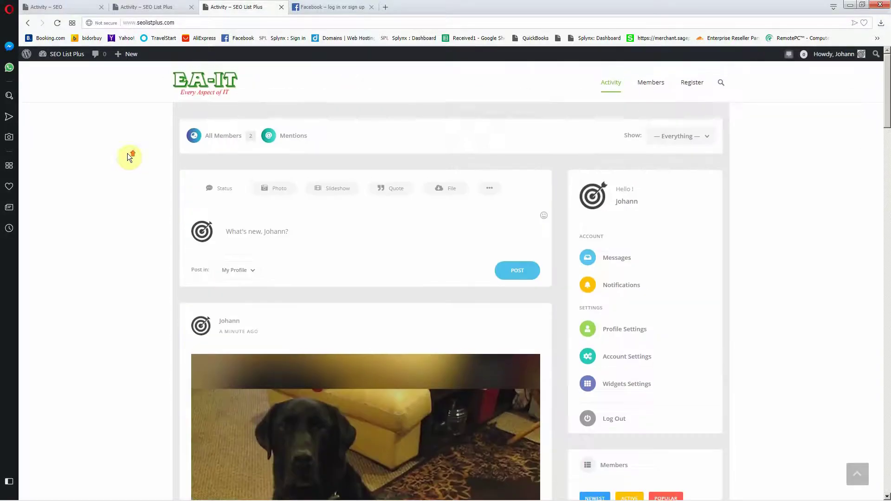
{"action": "left_click", "coordinate": [385, 7]}
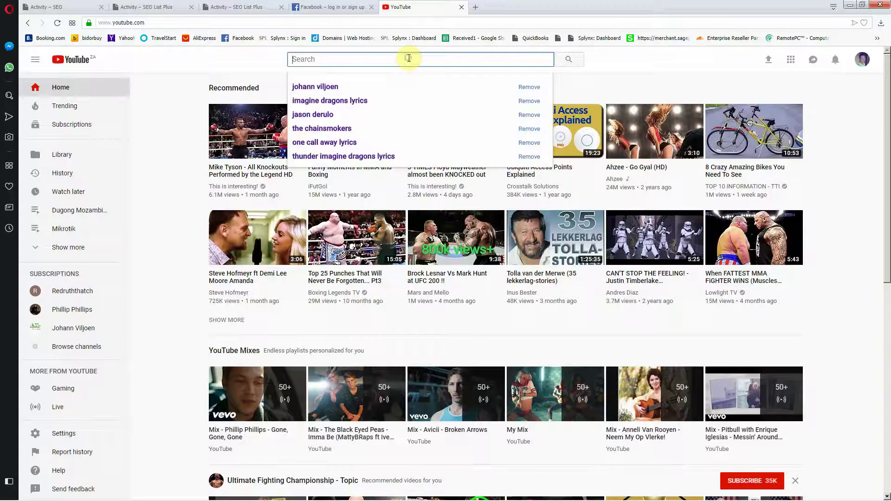
Step: From the owner's YouTube channel, copy the youtu.be share link of 'Which Device is Using Bandwidth on Network'
{"action": "left_click", "coordinate": [331, 88]}
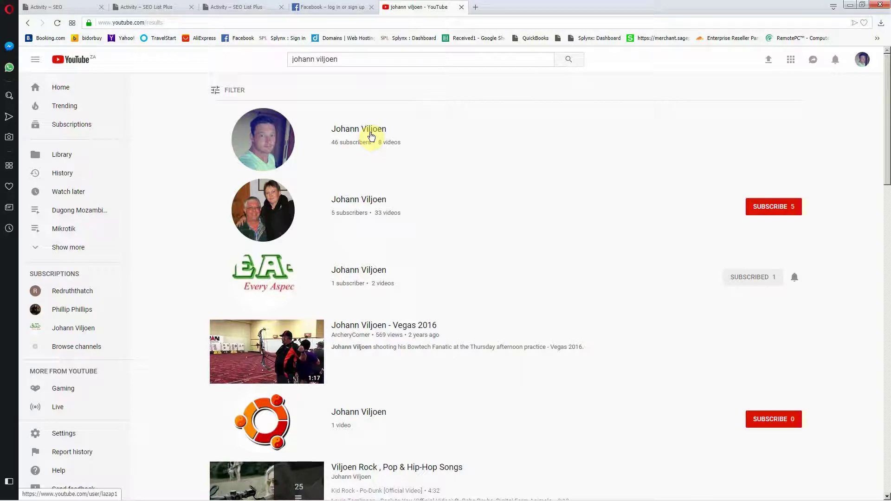
{"action": "left_click", "coordinate": [372, 136]}
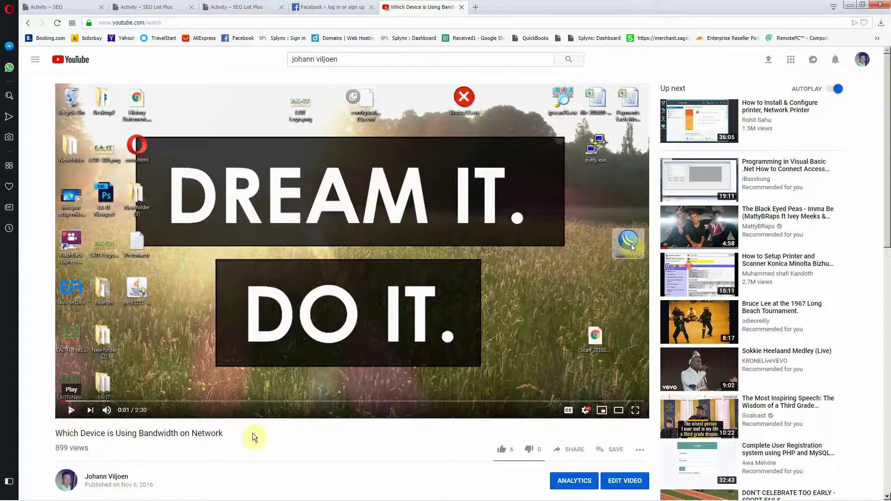
{"action": "left_click", "coordinate": [571, 449]}
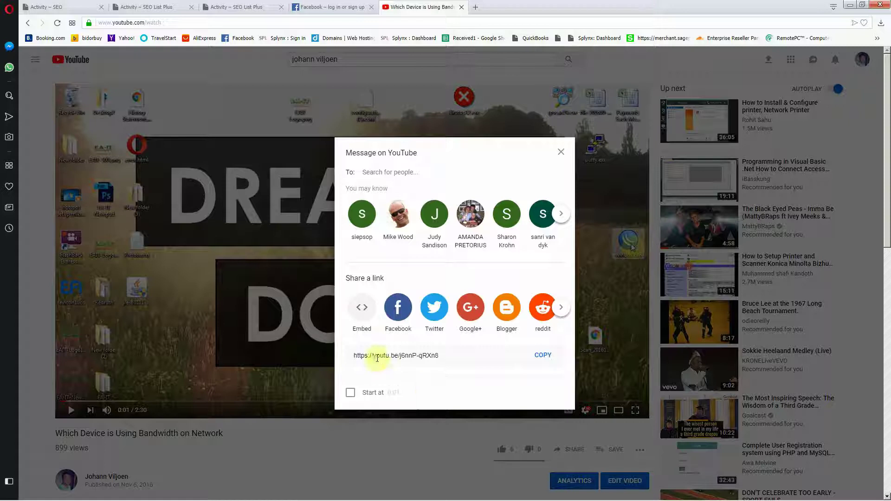
{"action": "left_click", "coordinate": [376, 356]}
{"action": "right_click", "coordinate": [376, 357]}
{"action": "left_click", "coordinate": [408, 391]}
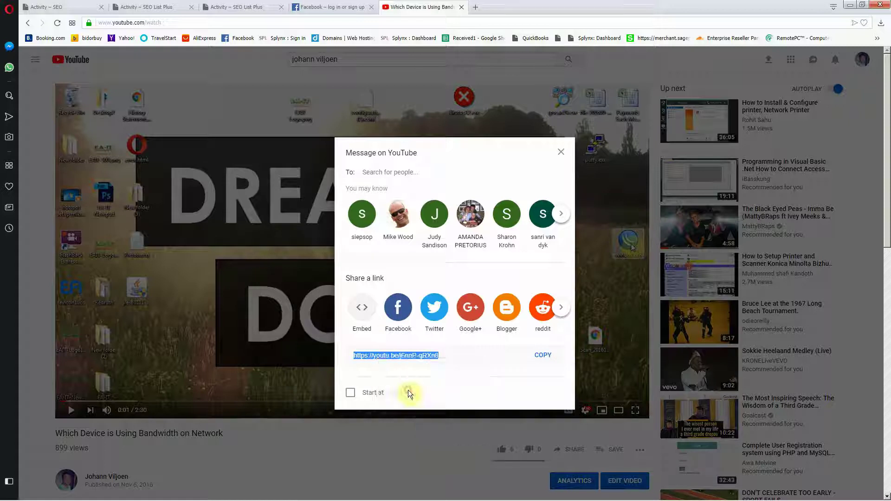
{"action": "left_click", "coordinate": [332, 6]}
Step: Paste the YouTube video link into the What's new box and post it
{"action": "left_click", "coordinate": [237, 7]}
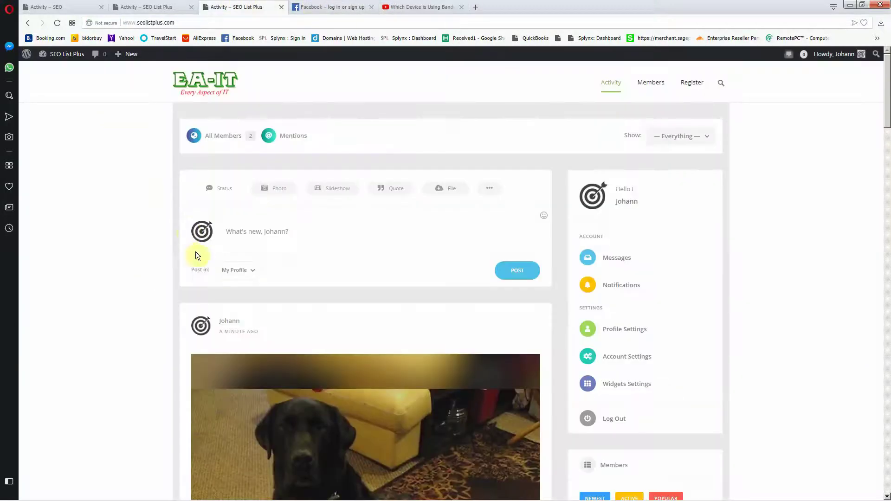
{"action": "right_click", "coordinate": [230, 231]}
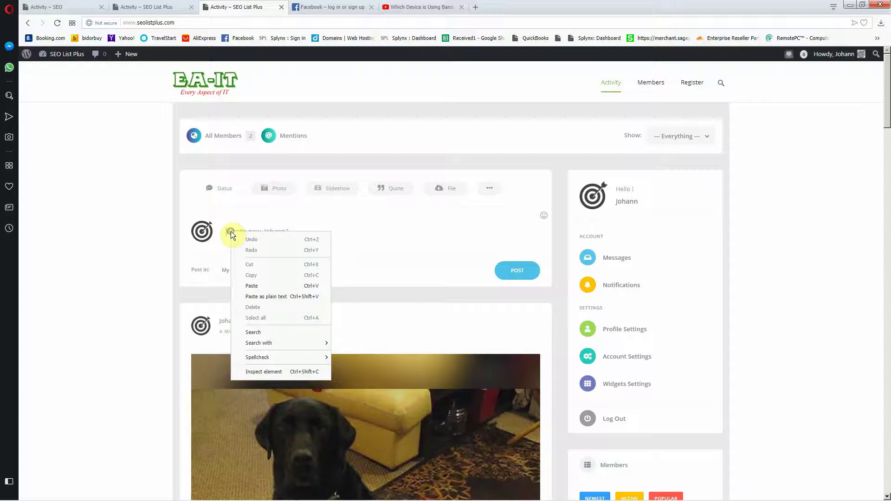
{"action": "left_click", "coordinate": [277, 287]}
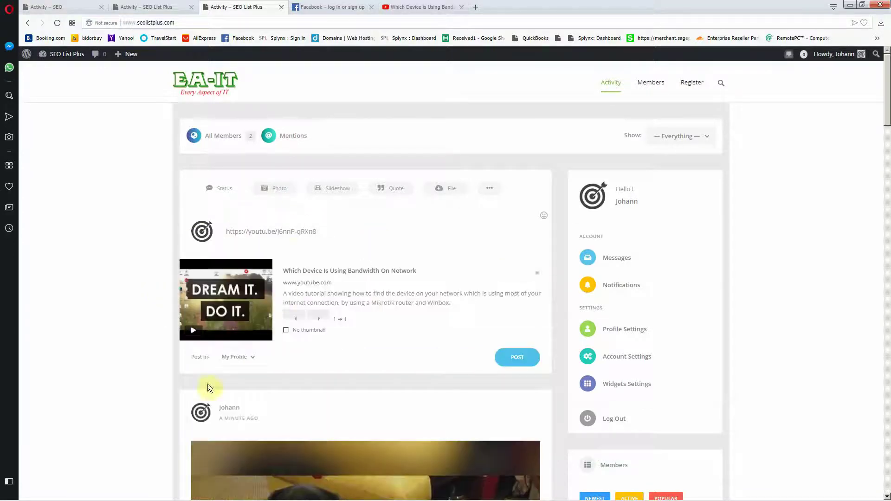
{"action": "left_click", "coordinate": [512, 358]}
Step: Play and pause the posted YouTube video, then play the Facebook dog video in the feed
{"action": "scroll", "coordinate": [51, 296], "scroll_direction": "down", "scroll_amount": 7}
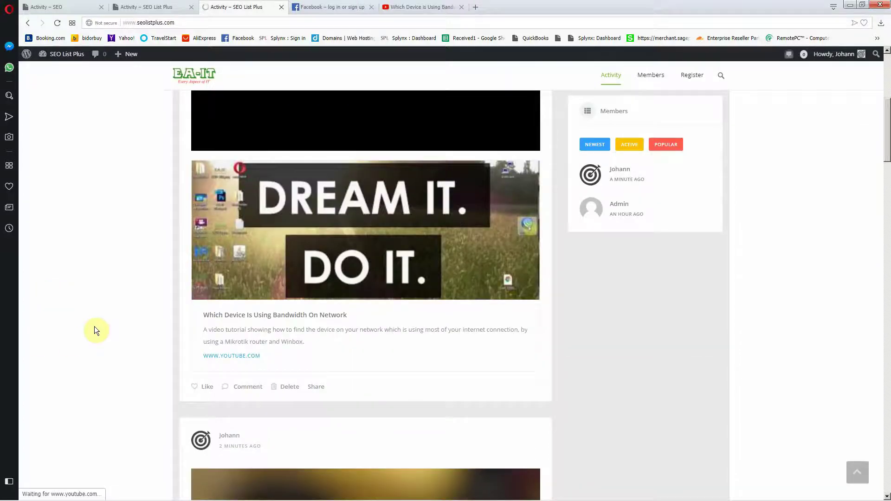
{"action": "scroll", "coordinate": [93, 327], "scroll_direction": "up", "scroll_amount": 5}
{"action": "left_click", "coordinate": [369, 300]}
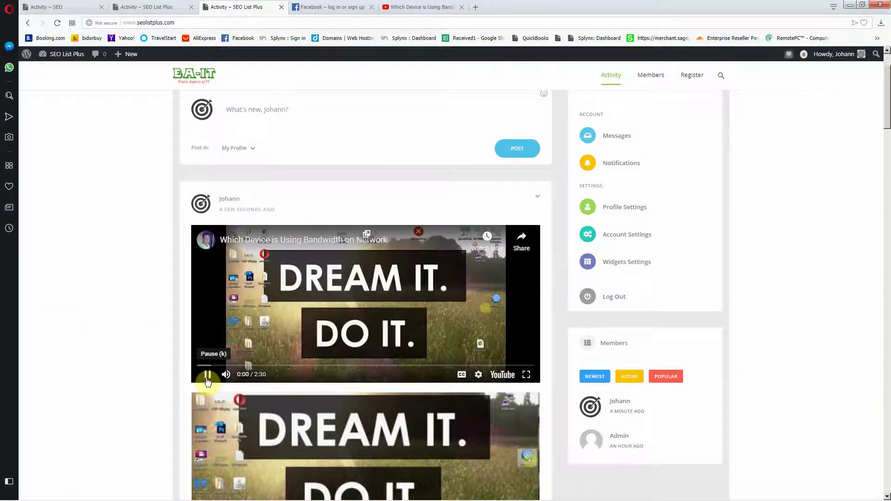
{"action": "left_click", "coordinate": [207, 380]}
{"action": "scroll", "coordinate": [140, 329], "scroll_direction": "down", "scroll_amount": 10}
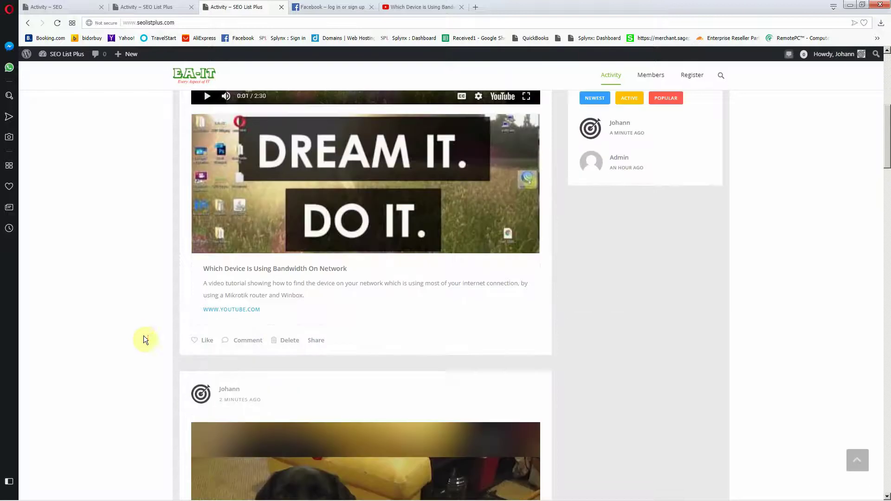
{"action": "left_click", "coordinate": [362, 330]}
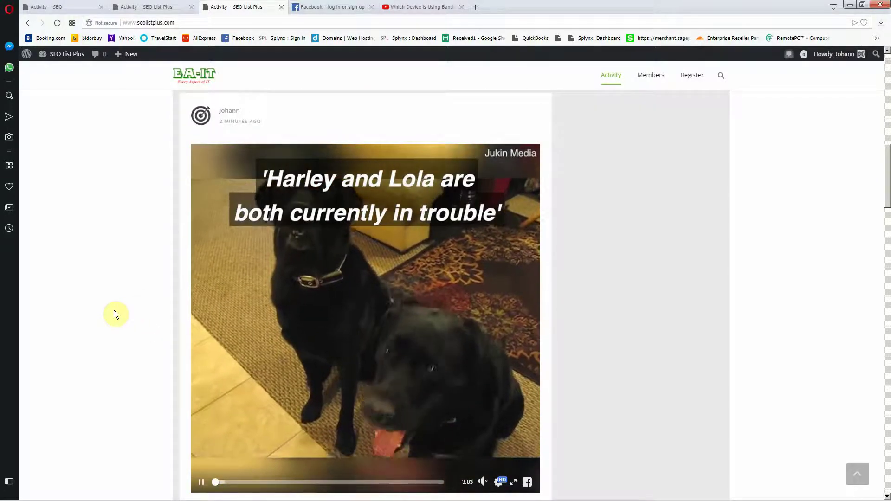
{"action": "scroll", "coordinate": [116, 314], "scroll_direction": "down", "scroll_amount": 2}
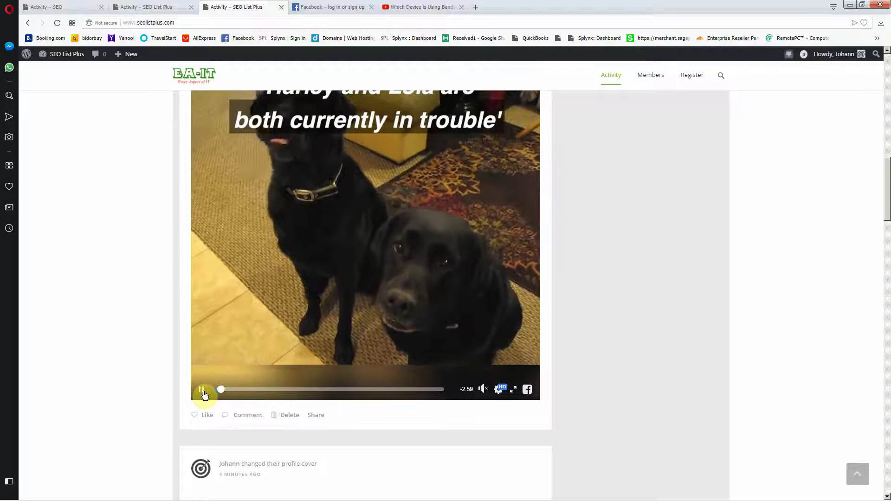
{"action": "scroll", "coordinate": [114, 345], "scroll_direction": "up", "scroll_amount": 15}
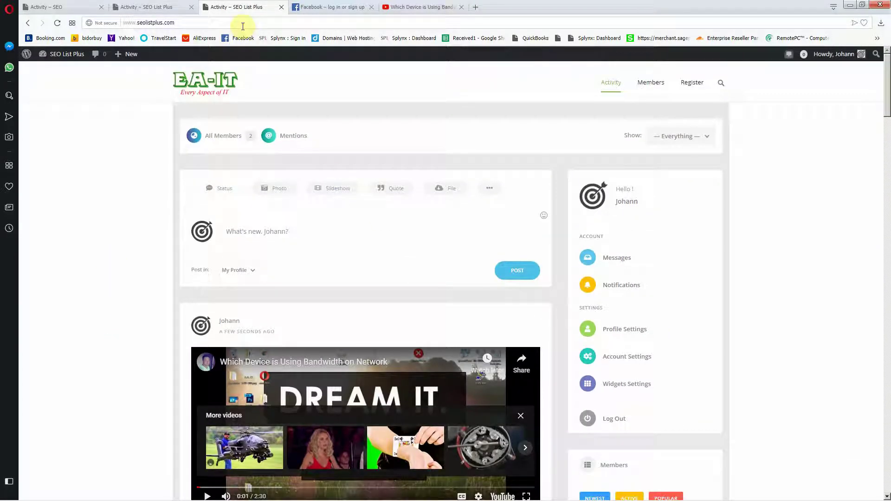
Step: Load eait.co.za in a new browser tab and copy its address
{"action": "left_click", "coordinate": [288, 230]}
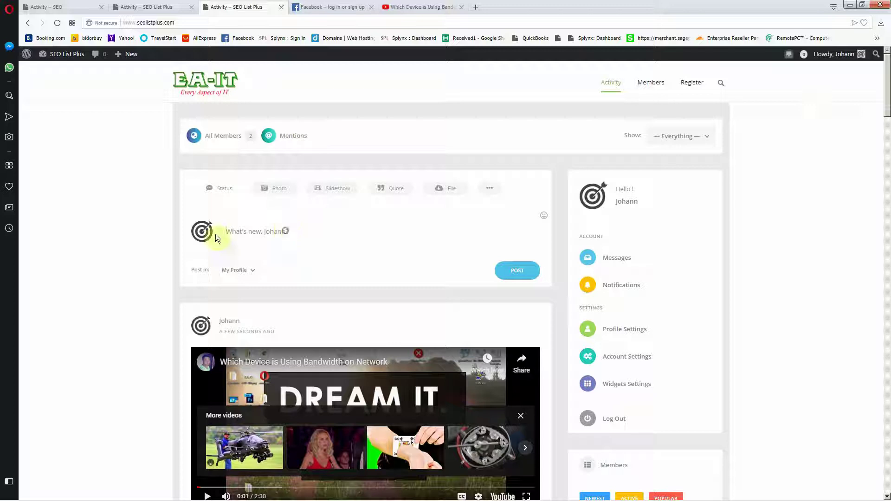
{"action": "left_click", "coordinate": [478, 6]}
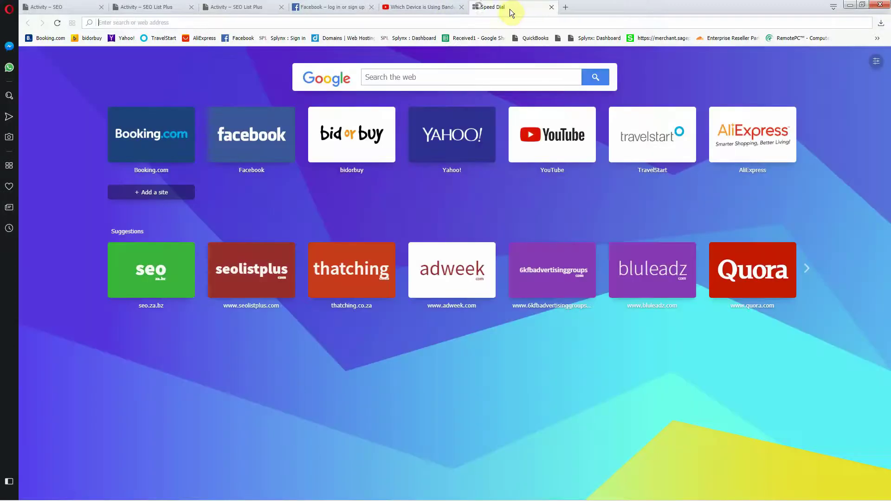
{"action": "type", "text": "ht"}
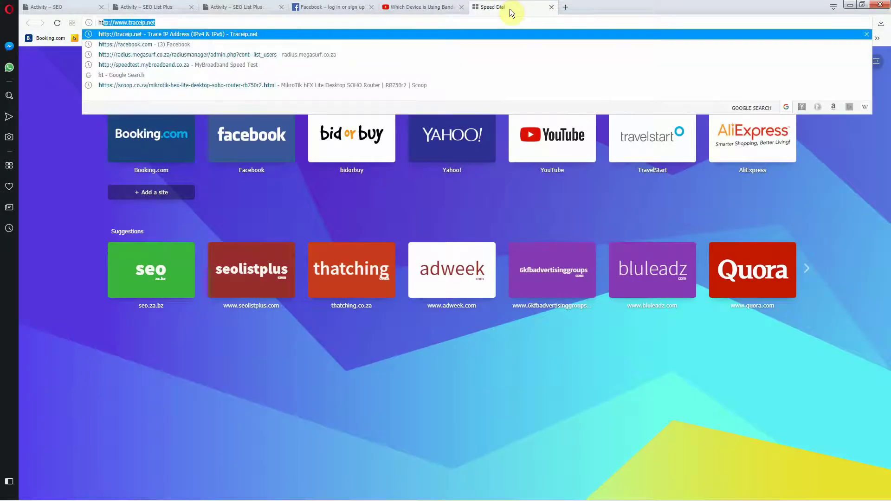
{"action": "key", "text": "BackSpace"}
{"action": "key", "text": "BackSpace"}
{"action": "key", "text": "BackSpace"}
{"action": "type", "text": "e"}
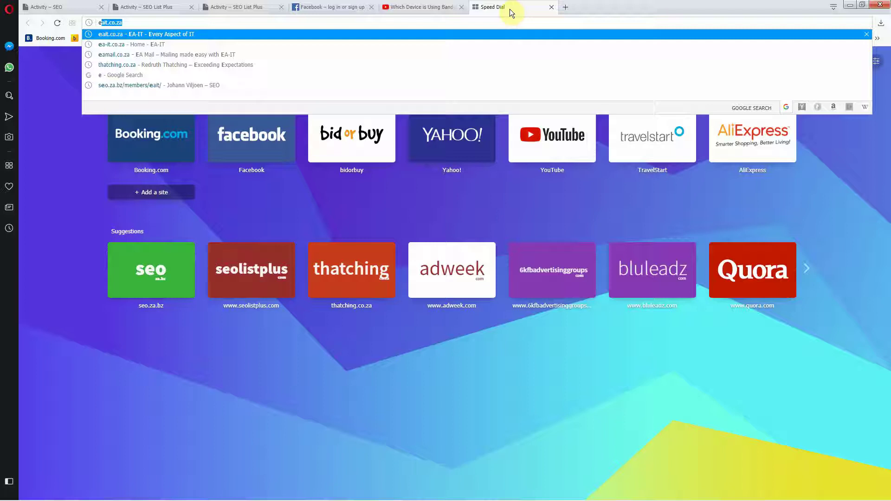
{"action": "type", "text": "ait.cxo"}
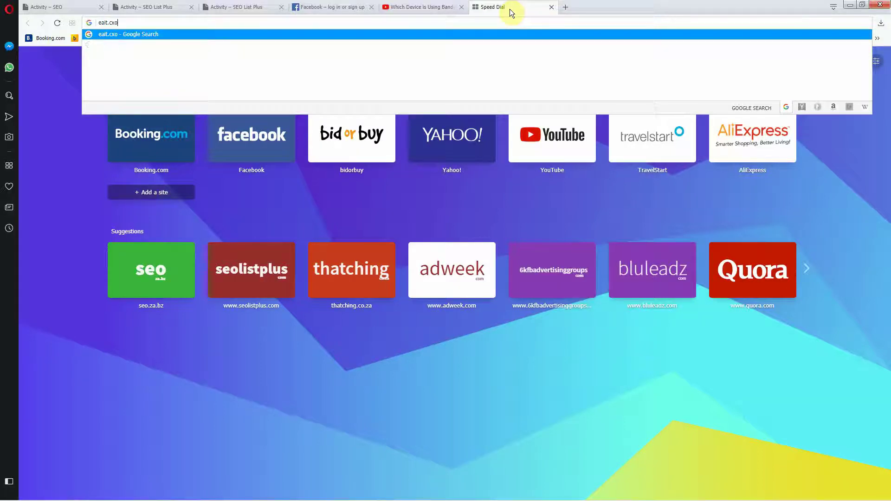
{"action": "key", "text": "BackSpace"}
{"action": "key", "text": "BackSpace"}
{"action": "type", "text": "o.za"}
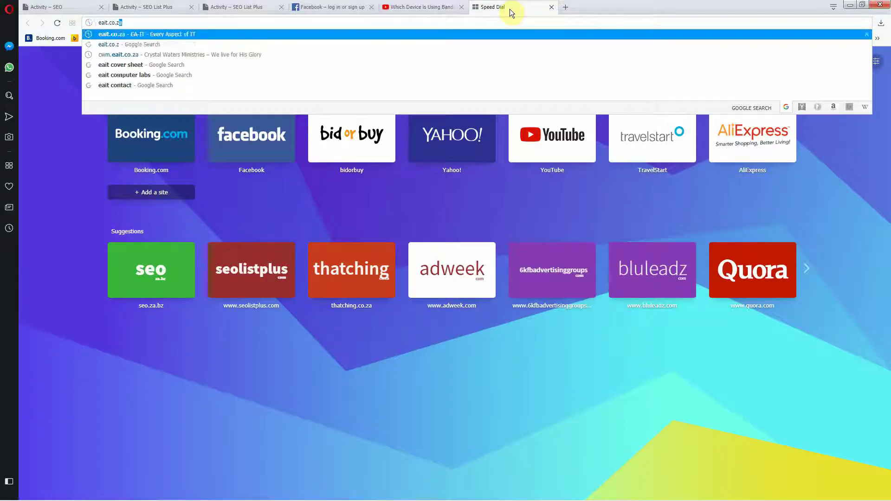
{"action": "key", "text": "Return"}
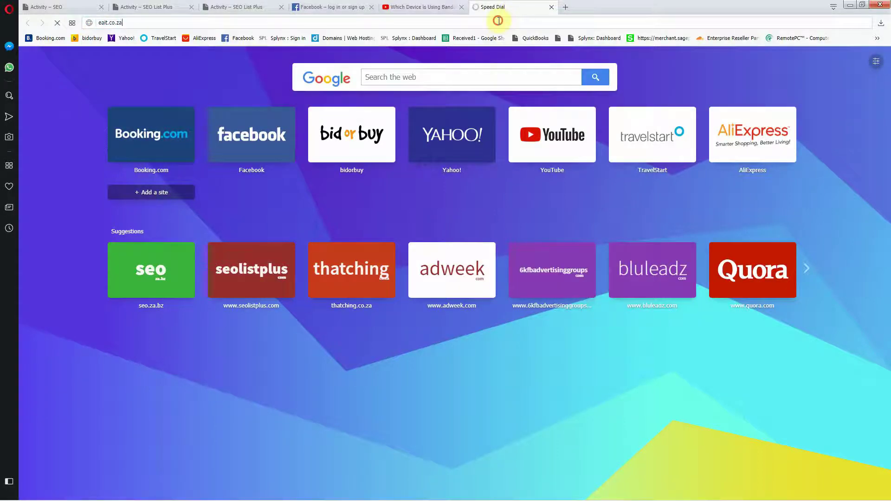
{"action": "right_click", "coordinate": [498, 20]}
{"action": "left_click", "coordinate": [516, 50]}
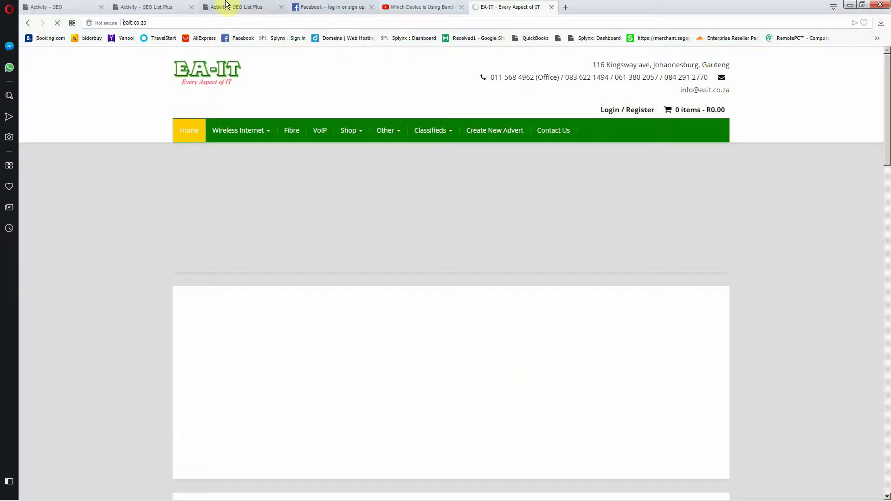
Step: Paste the address into the post box, recopy it from the EA-IT site, and reload the activity page to clear the draft
{"action": "left_click", "coordinate": [225, 6]}
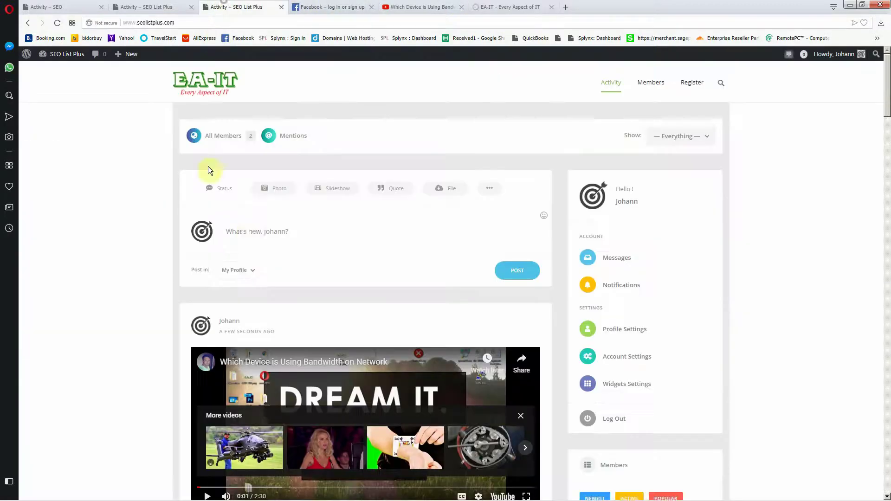
{"action": "right_click", "coordinate": [264, 230]}
{"action": "left_click", "coordinate": [285, 284]}
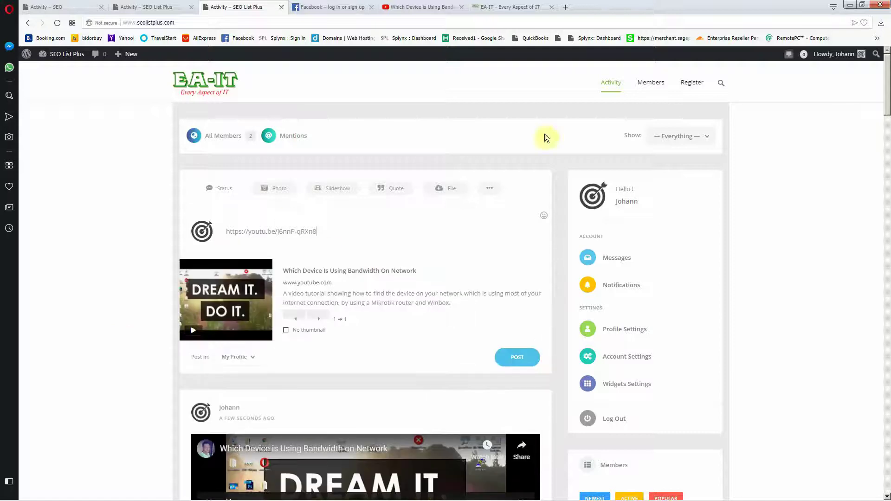
{"action": "left_click", "coordinate": [520, 7]}
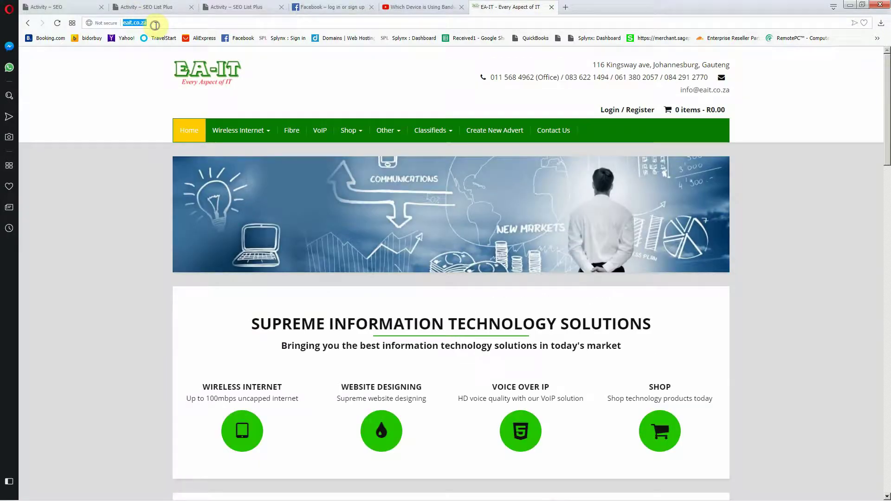
{"action": "right_click", "coordinate": [156, 24]}
{"action": "left_click", "coordinate": [195, 59]}
{"action": "key", "text": "ctrl+Tab"}
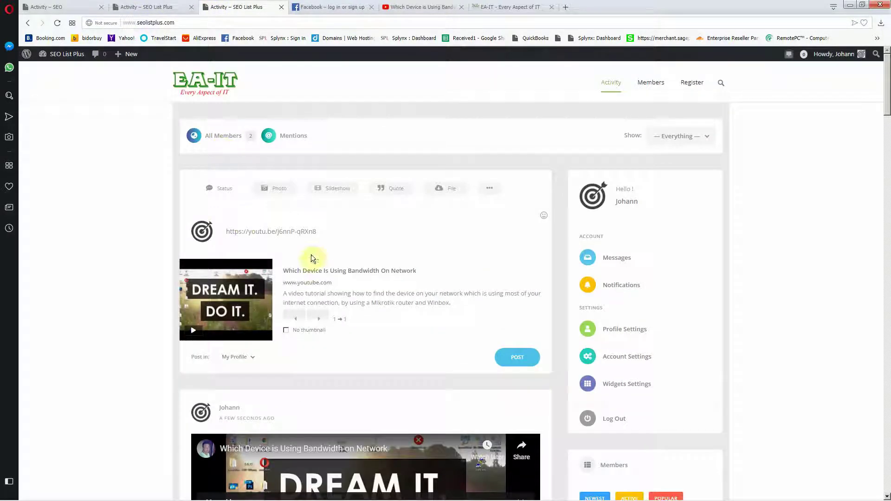
{"action": "left_click", "coordinate": [203, 79]}
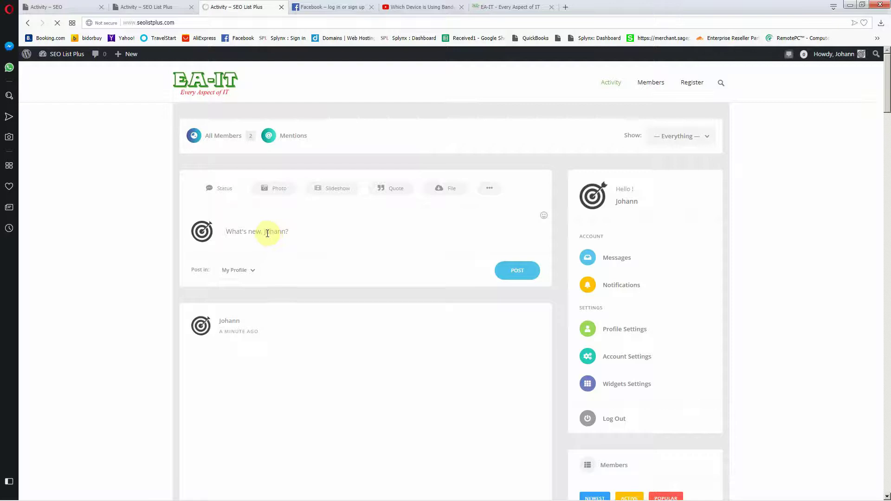
{"action": "right_click", "coordinate": [269, 233]}
{"action": "left_click", "coordinate": [288, 288]}
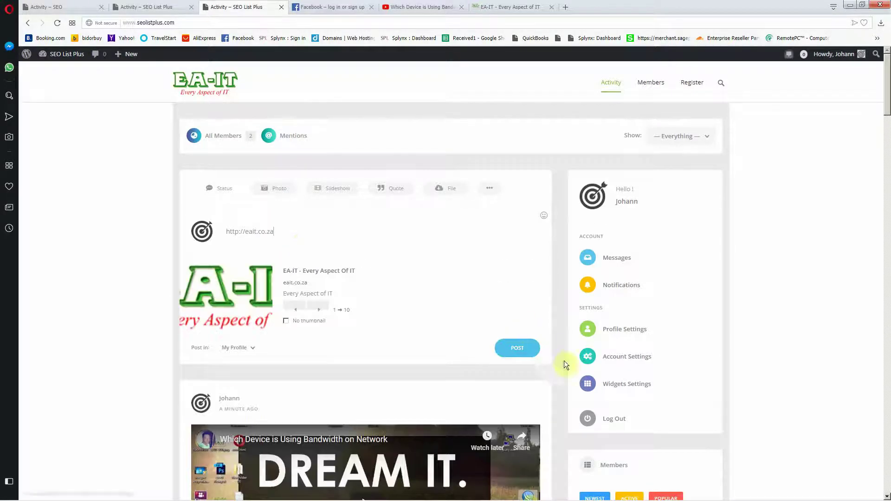
{"action": "left_click", "coordinate": [518, 349]}
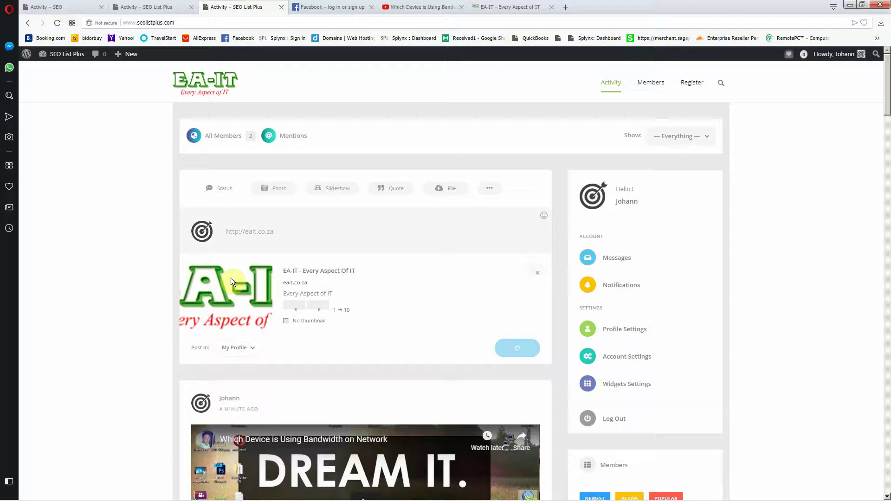
Step: Open the 'EA-IT - Every Aspect Of IT' link card to test it, then close that tab
{"action": "scroll", "coordinate": [393, 276], "scroll_direction": "down", "scroll_amount": 7}
{"action": "scroll", "coordinate": [524, 210], "scroll_direction": "up", "scroll_amount": 2}
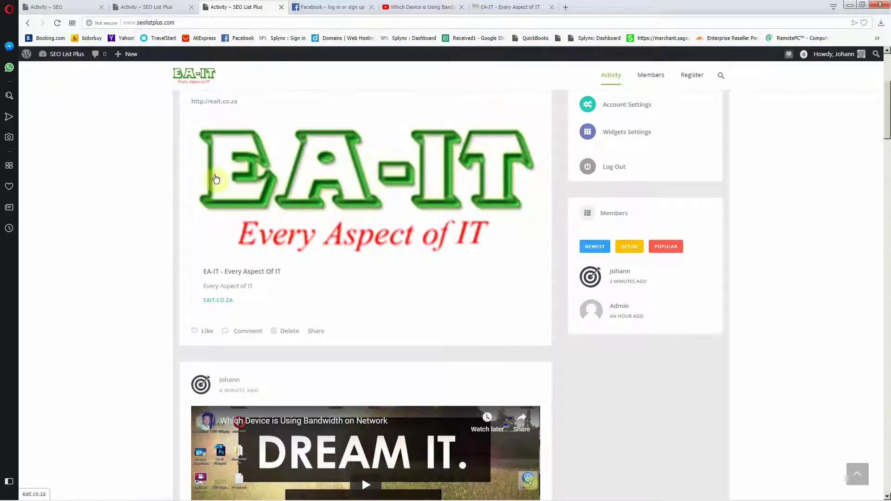
{"action": "left_click", "coordinate": [236, 285]}
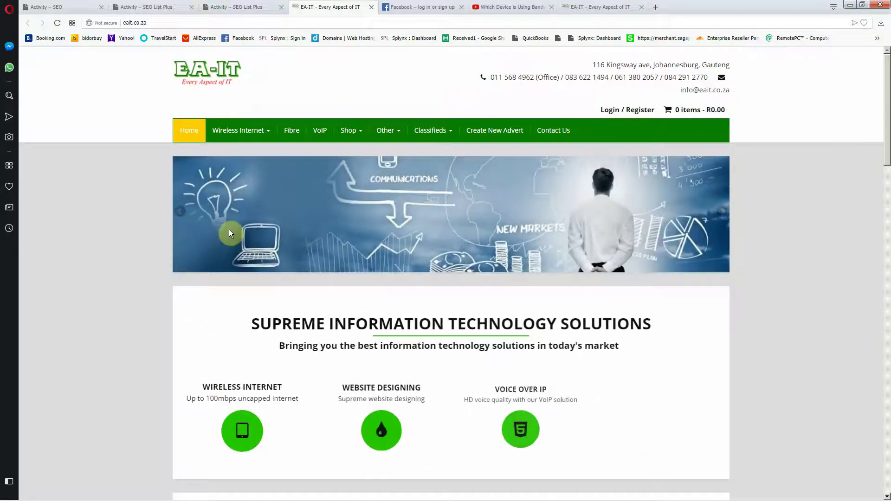
{"action": "left_click", "coordinate": [371, 7]}
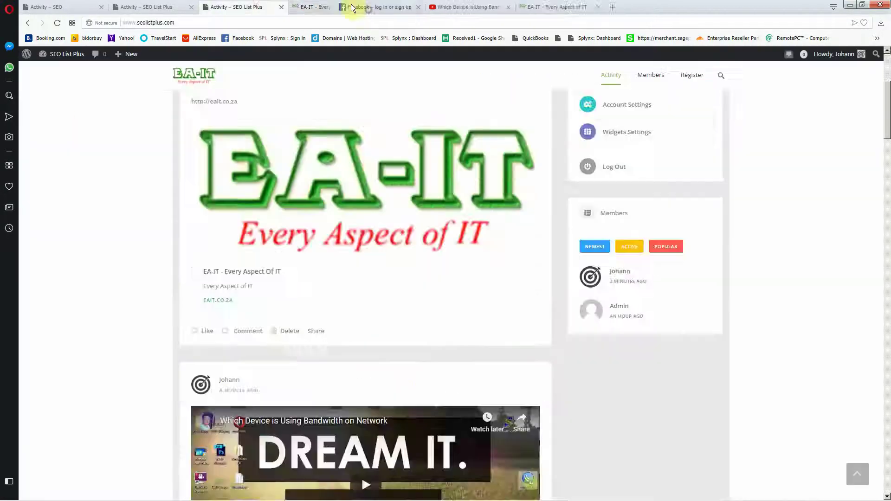
{"action": "scroll", "coordinate": [439, 358], "scroll_direction": "up", "scroll_amount": 10}
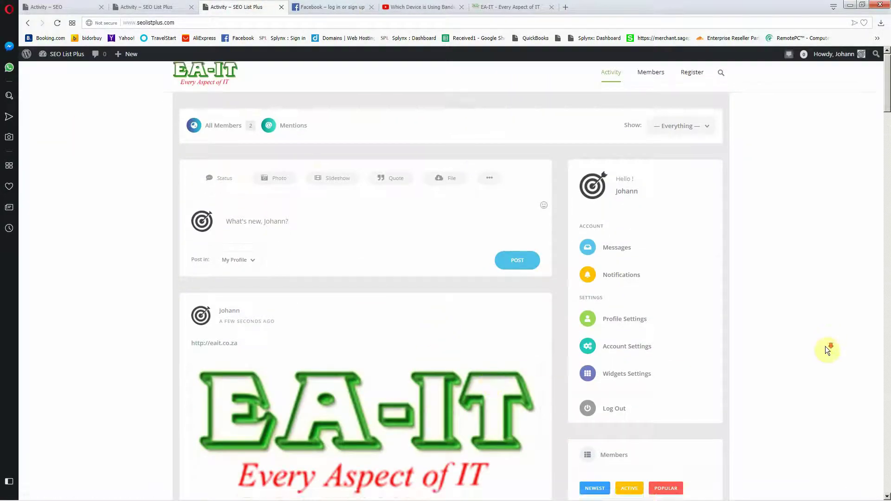
{"action": "scroll", "coordinate": [825, 346], "scroll_direction": "down", "scroll_amount": 15}
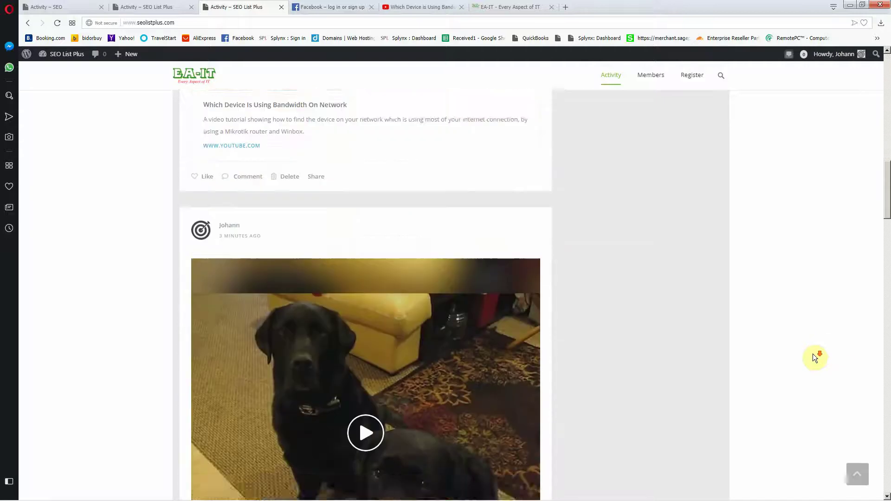
{"action": "scroll", "coordinate": [812, 353], "scroll_direction": "up", "scroll_amount": 15}
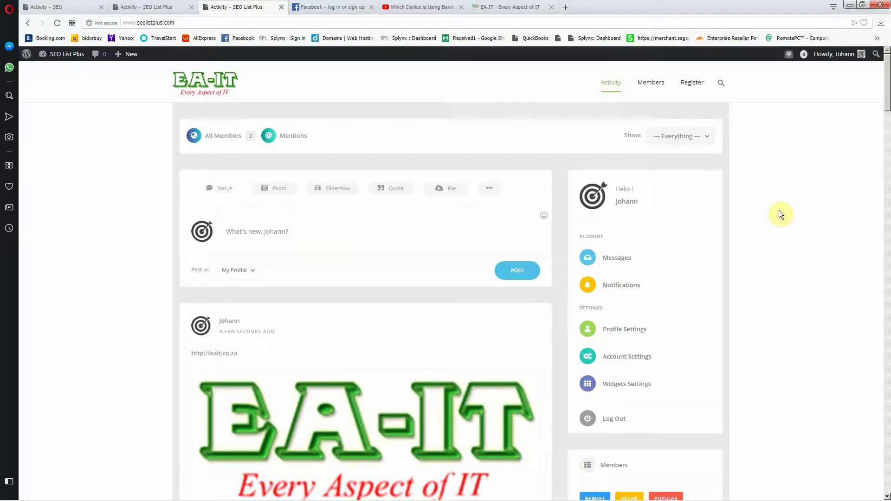
{"action": "scroll", "coordinate": [779, 212], "scroll_direction": "down", "scroll_amount": 7}
{"action": "scroll", "coordinate": [779, 211], "scroll_direction": "up", "scroll_amount": 7}
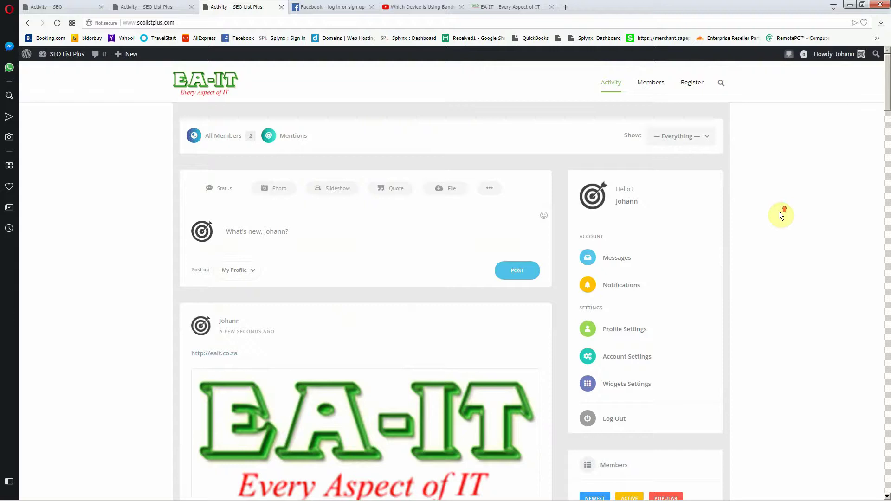